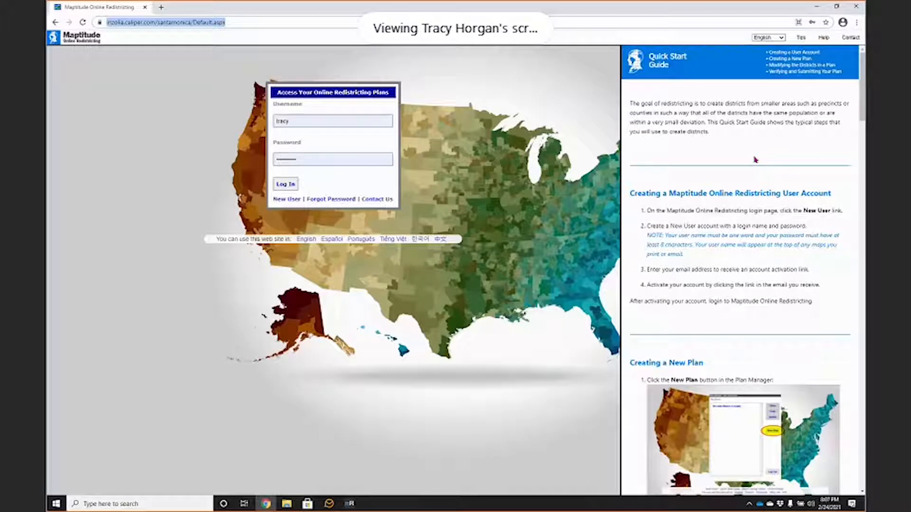
Switch the site's display language to Español and back to English, dismissing the session timeout notice
{"action": "left_click", "coordinate": [781, 38]}
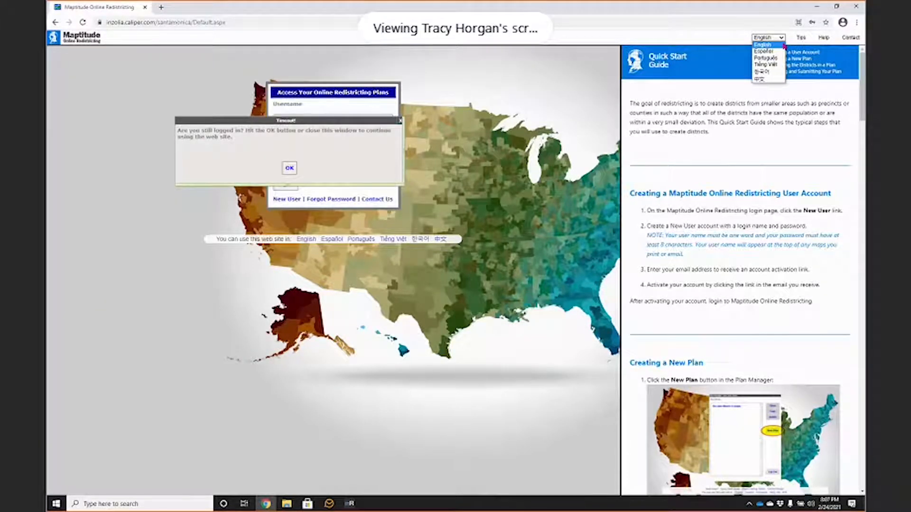
{"action": "left_click", "coordinate": [287, 168]}
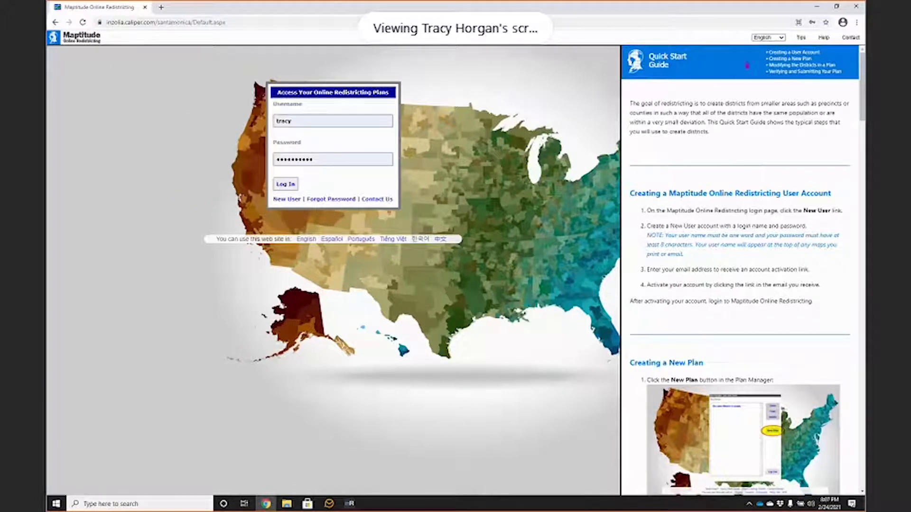
{"action": "left_click", "coordinate": [779, 39]}
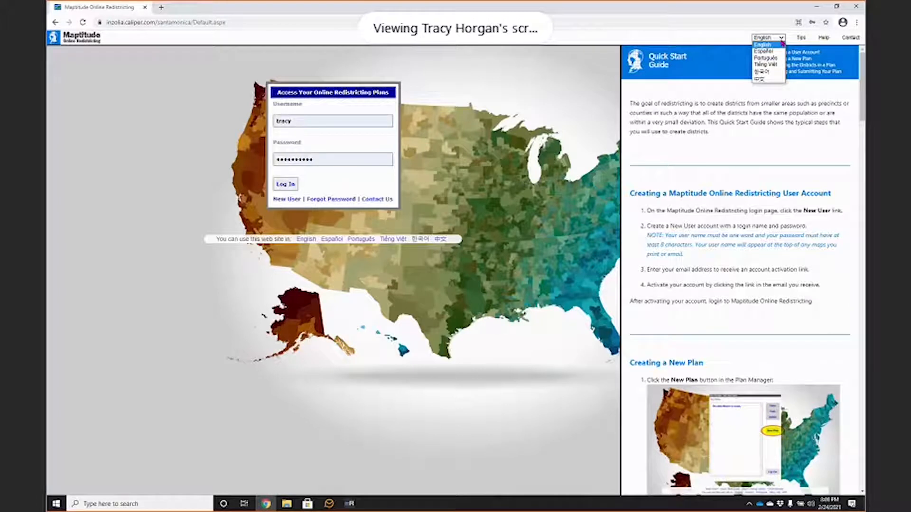
{"action": "left_click", "coordinate": [777, 51]}
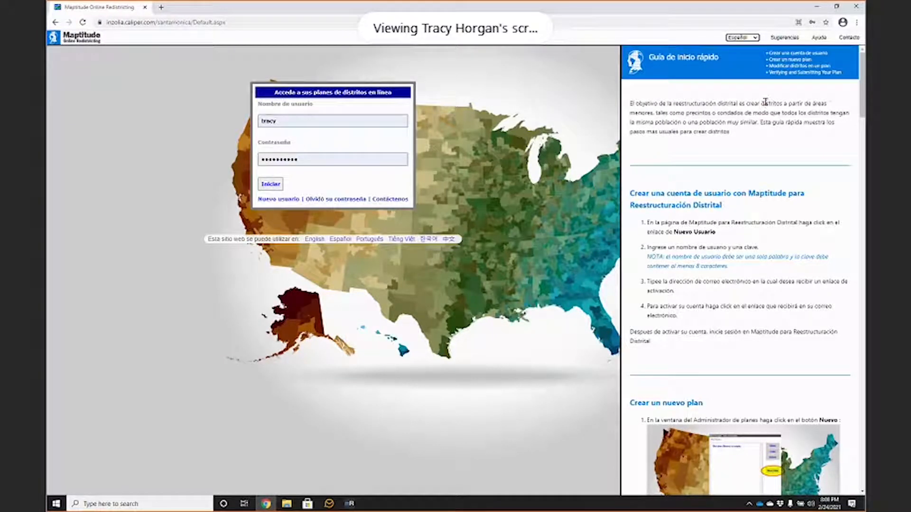
{"action": "left_click", "coordinate": [756, 38]}
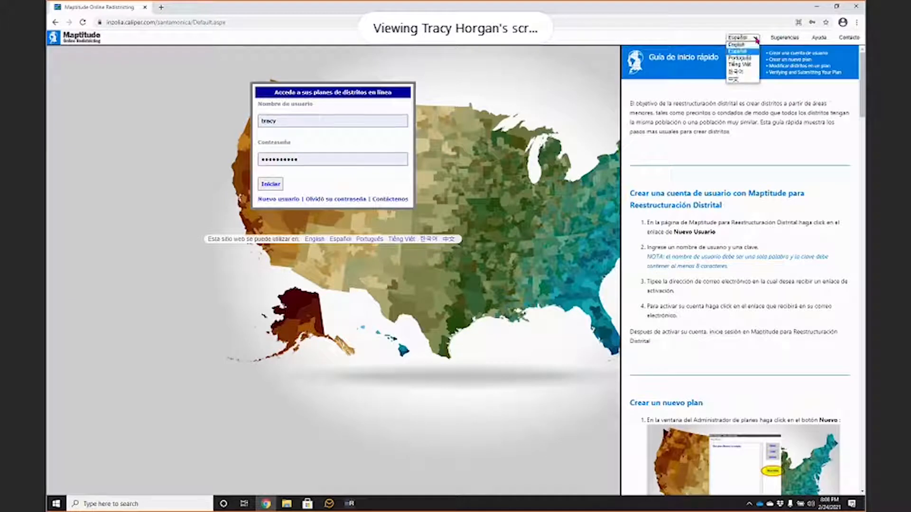
{"action": "left_click", "coordinate": [746, 48]}
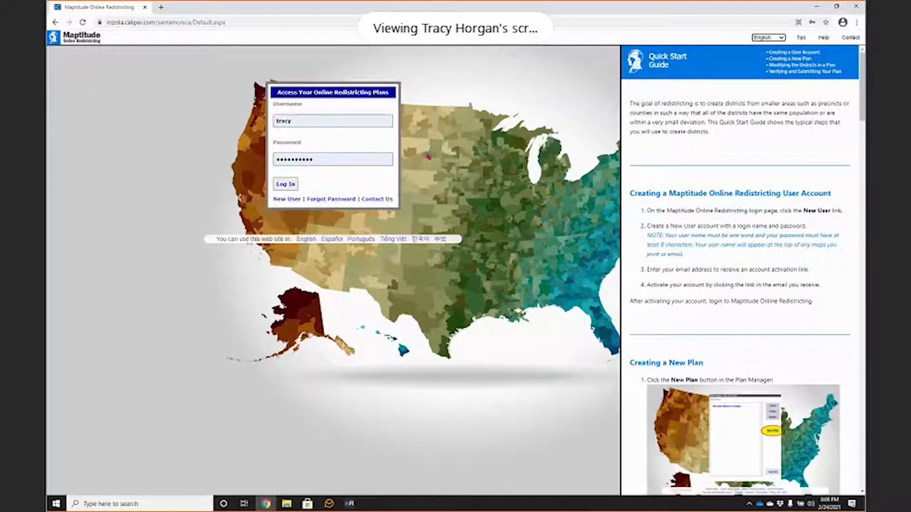
Check the new-user registration form, and log in with the saved account credentials
{"action": "left_click", "coordinate": [286, 200]}
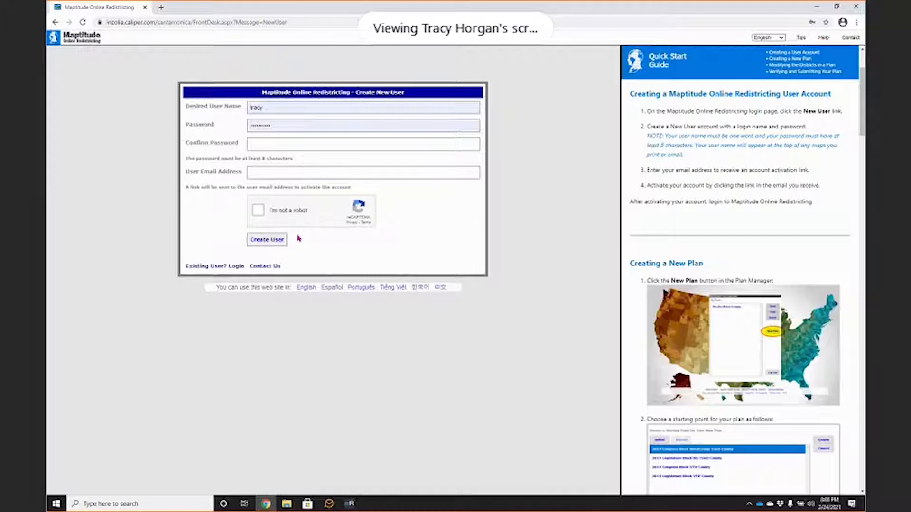
{"action": "left_click", "coordinate": [236, 267]}
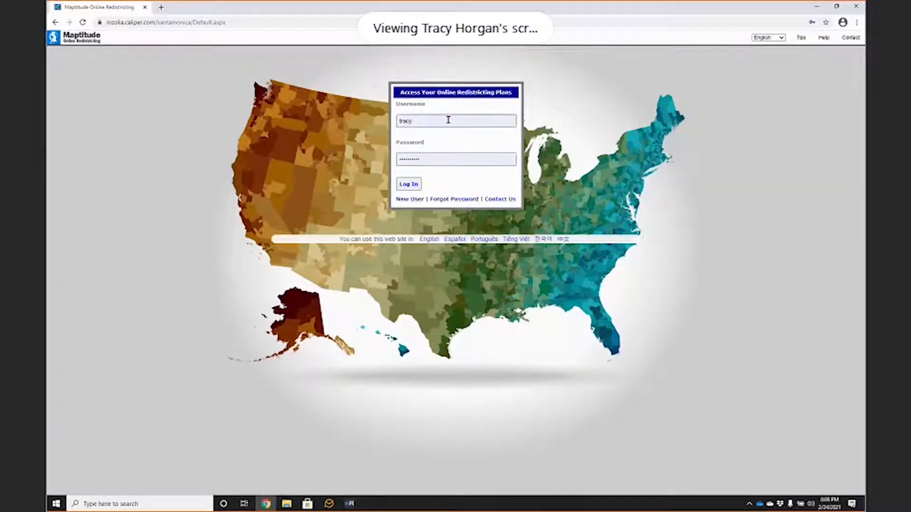
{"action": "left_click", "coordinate": [408, 186]}
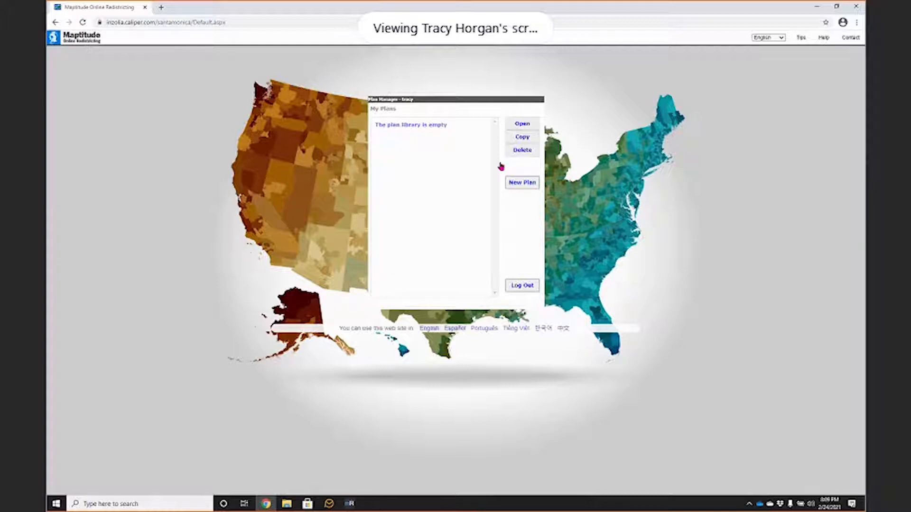
Create a new plan from the Blank Map Template, naming it with the account holder's first name followed by "Template"
{"action": "left_click", "coordinate": [521, 184]}
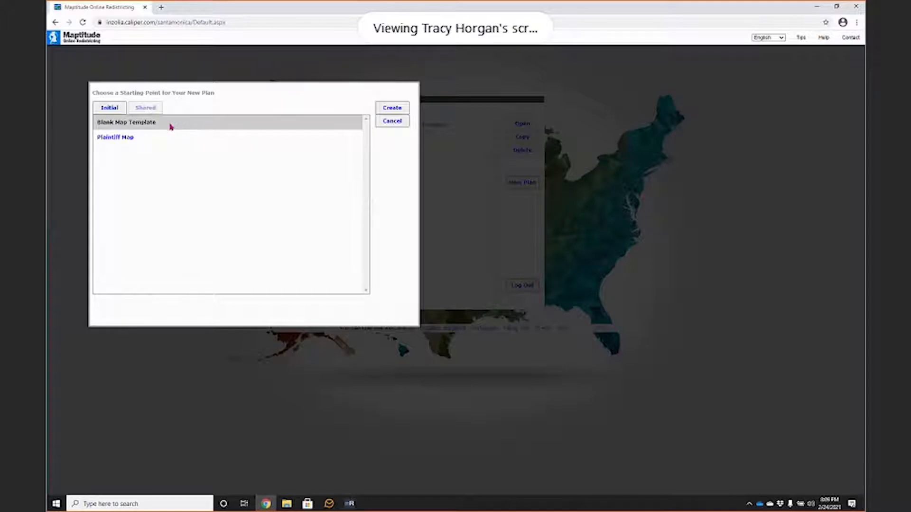
{"action": "left_click", "coordinate": [163, 127]}
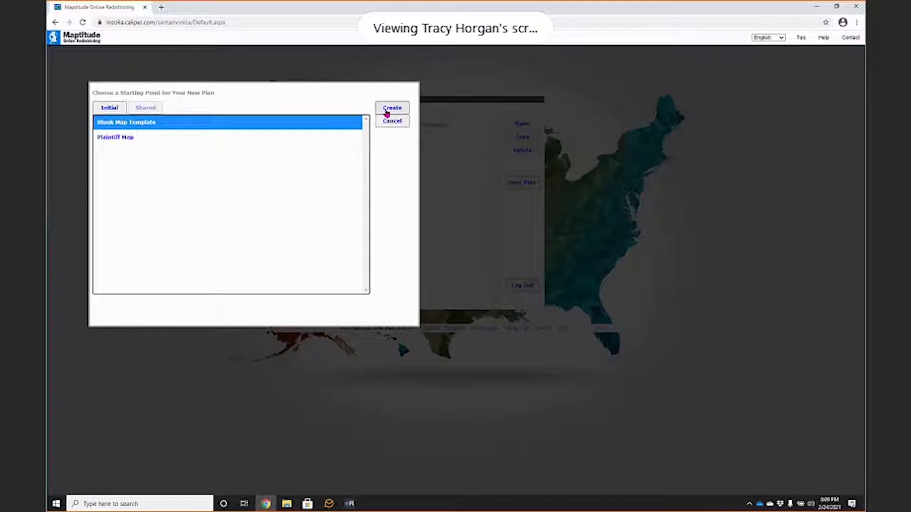
{"action": "left_click", "coordinate": [390, 109]}
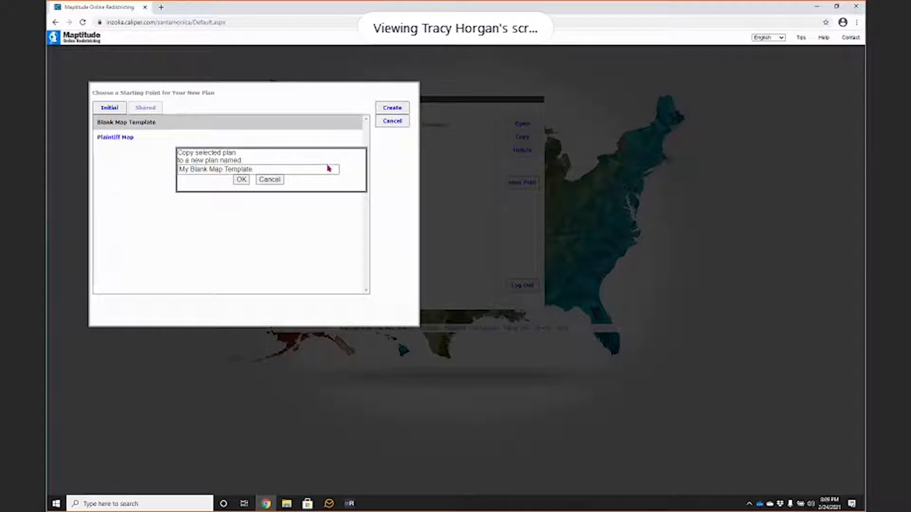
{"action": "left_click", "coordinate": [263, 172]}
{"action": "left_click_drag", "start_coordinate": [264, 171], "coordinate": [158, 173]}
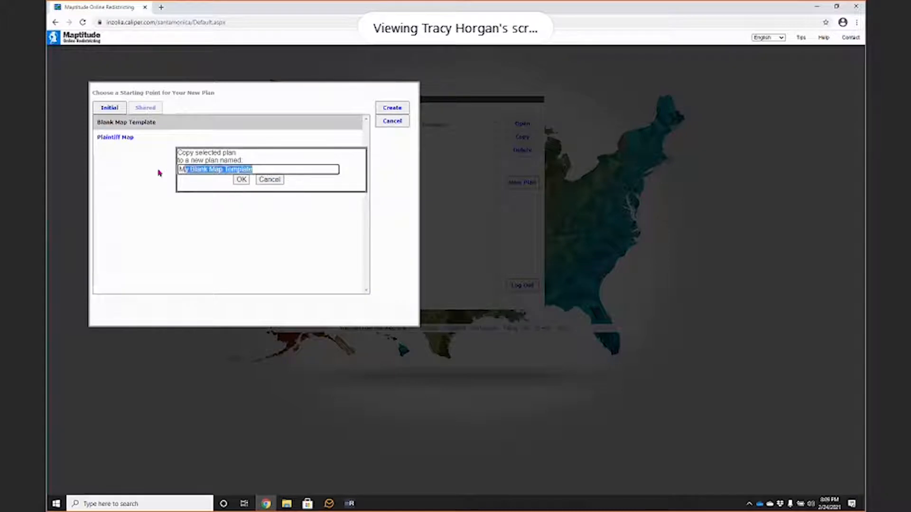
{"action": "type", "text": "Tracys Templa"}
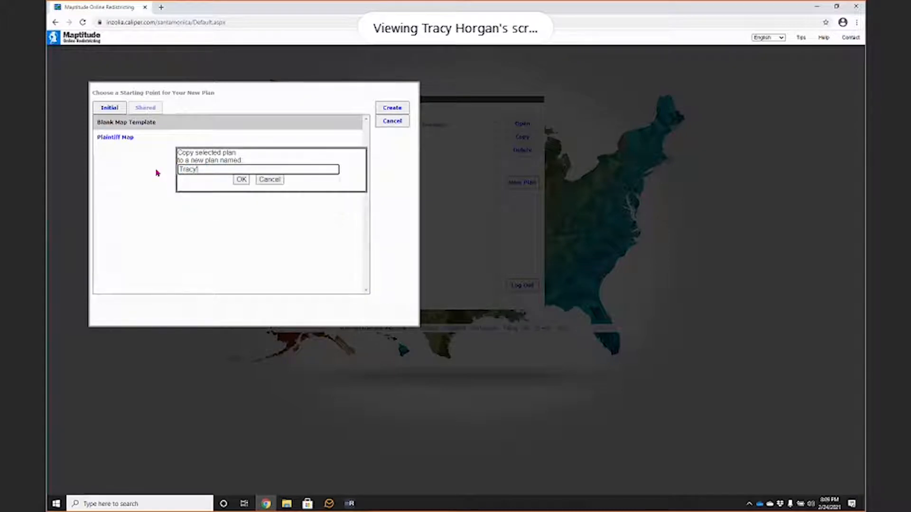
{"action": "type", "text": "te"}
{"action": "left_click", "coordinate": [239, 180]}
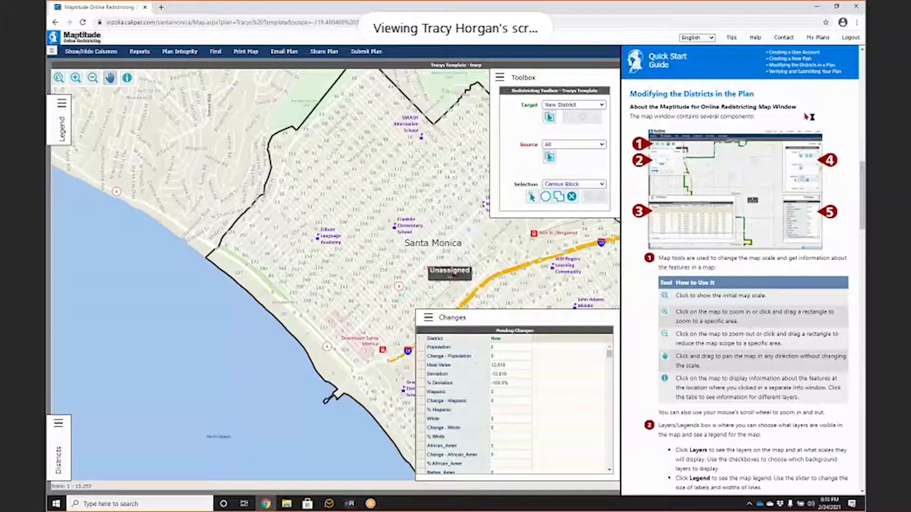
Close the Quick Start Guide and zoom the map in on Santa Monica's northwestern shoreline
{"action": "left_click", "coordinate": [758, 41]}
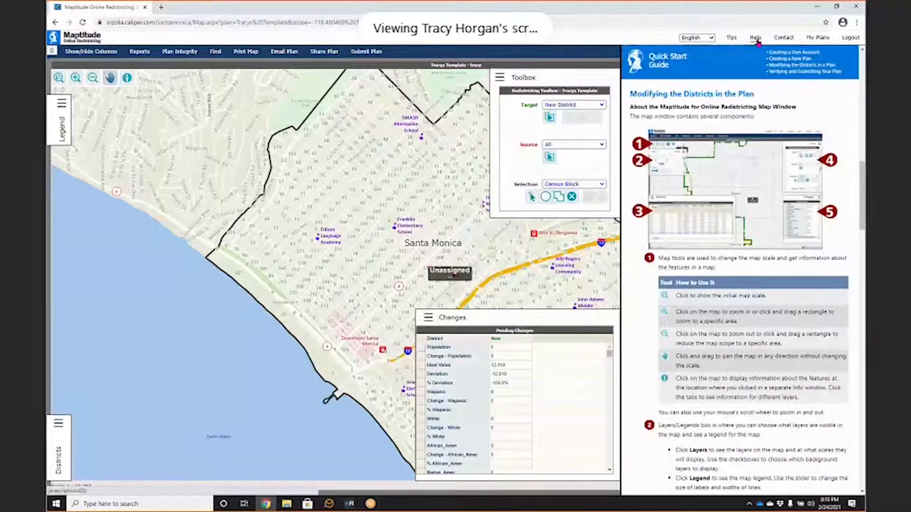
{"action": "left_click", "coordinate": [755, 41]}
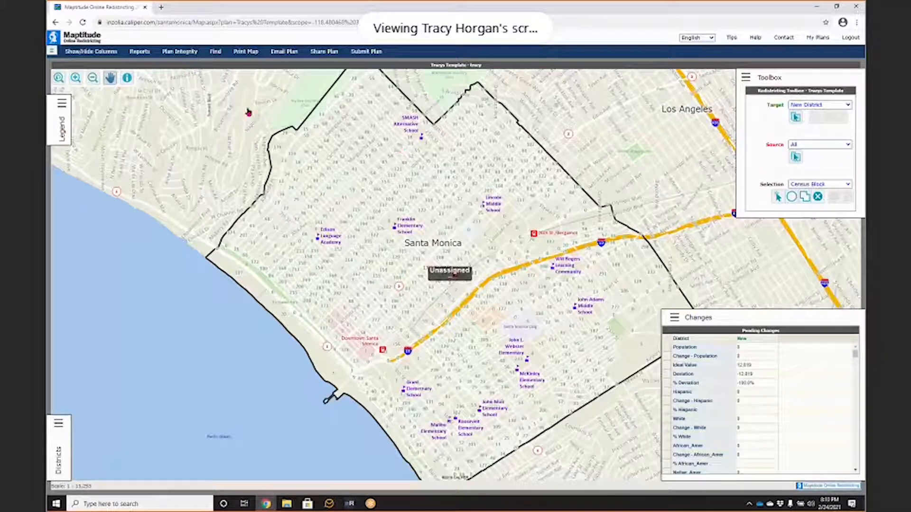
{"action": "left_click", "coordinate": [77, 79]}
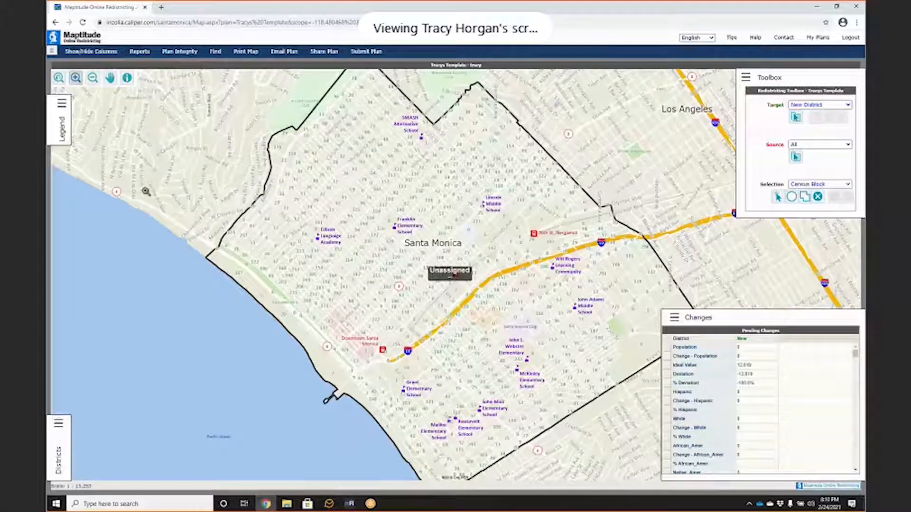
{"action": "left_click_drag", "start_coordinate": [145, 191], "coordinate": [357, 312]}
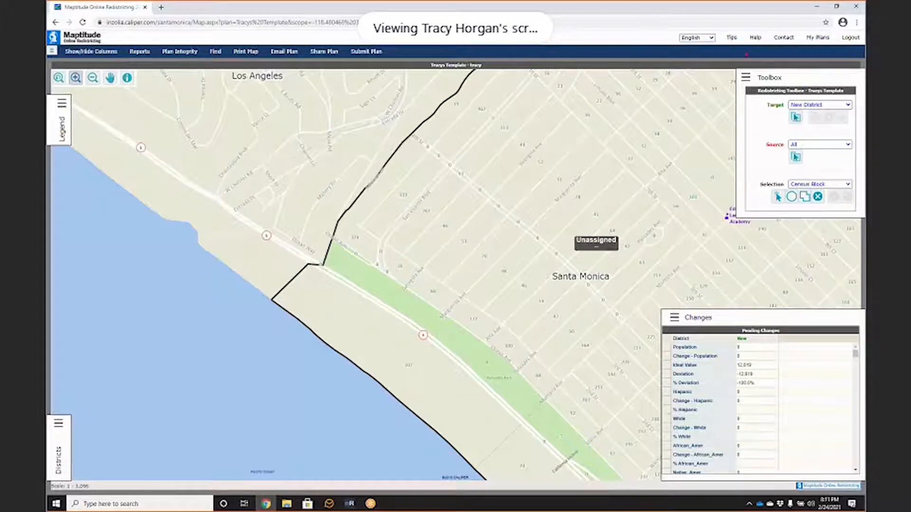
Walk through the guided tips on the target district, source district, selection layer and selection tools, and close the tour
{"action": "left_click", "coordinate": [731, 38]}
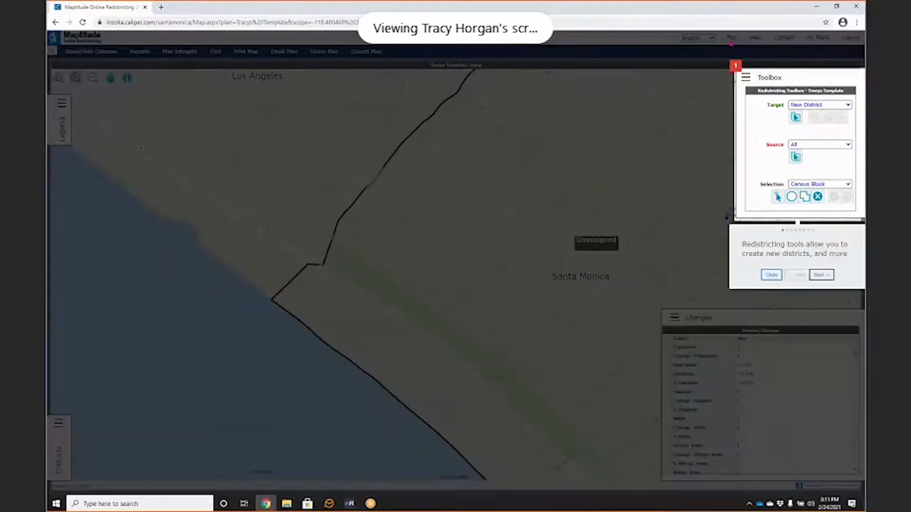
{"action": "left_click", "coordinate": [821, 275]}
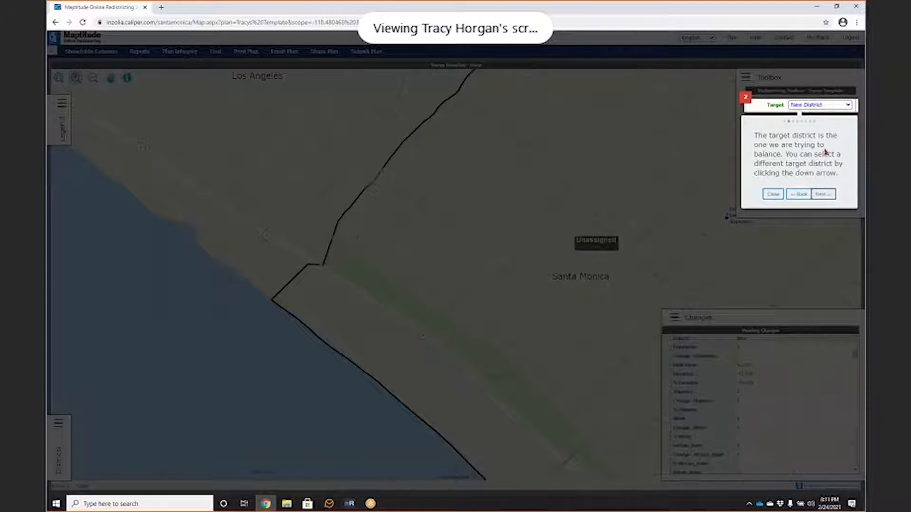
{"action": "left_click", "coordinate": [827, 195]}
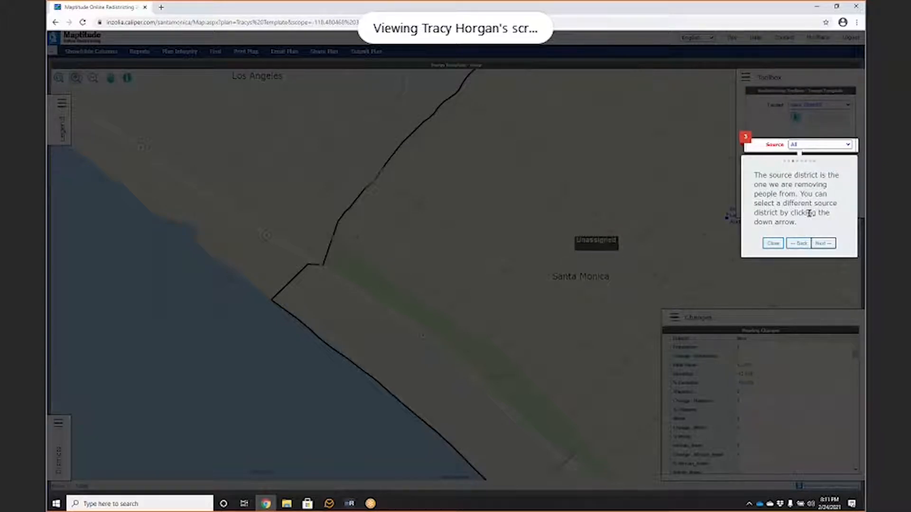
{"action": "left_click", "coordinate": [828, 245]}
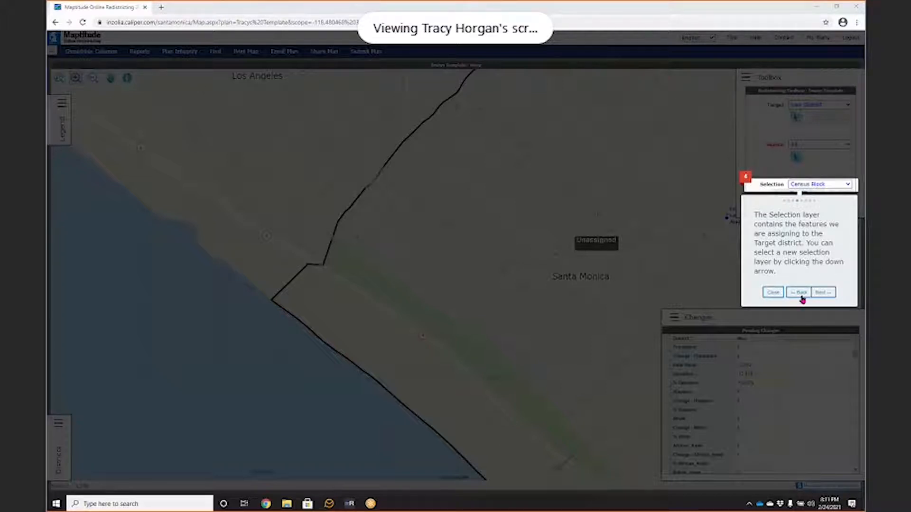
{"action": "left_click", "coordinate": [828, 298]}
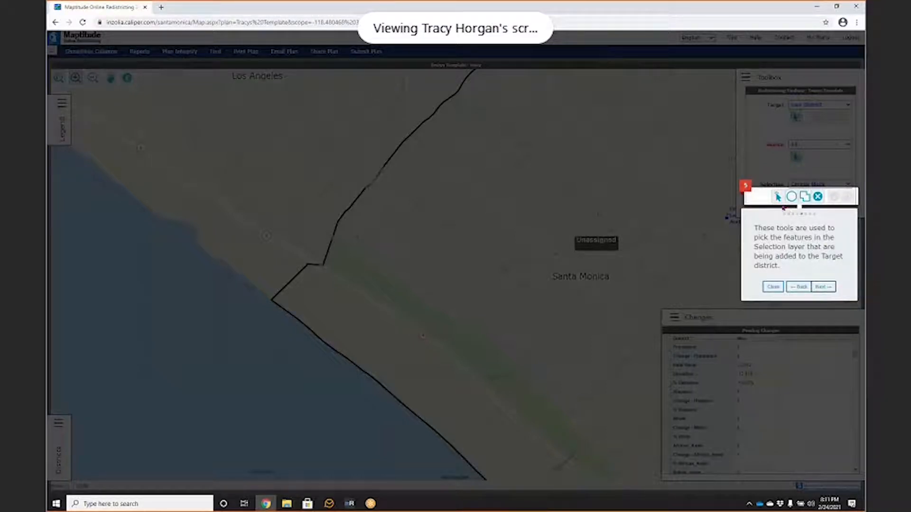
{"action": "left_click", "coordinate": [822, 288]}
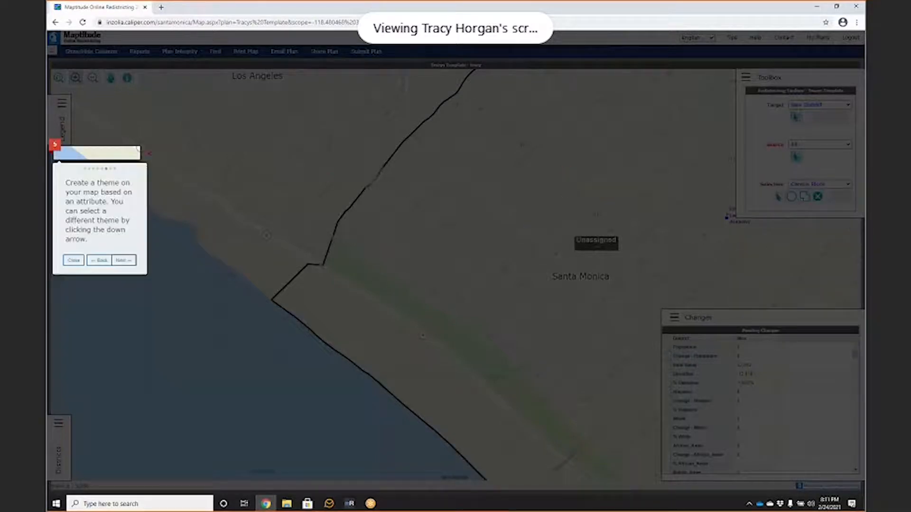
{"action": "left_click", "coordinate": [72, 261]}
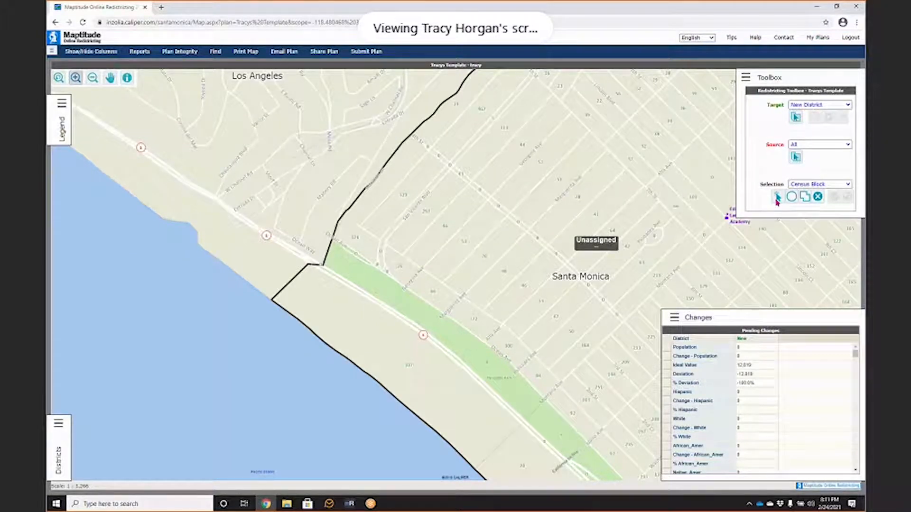
Select the northwestern beach census block, the adjoining park block and the road strip between them for the new district
{"action": "left_click", "coordinate": [777, 199]}
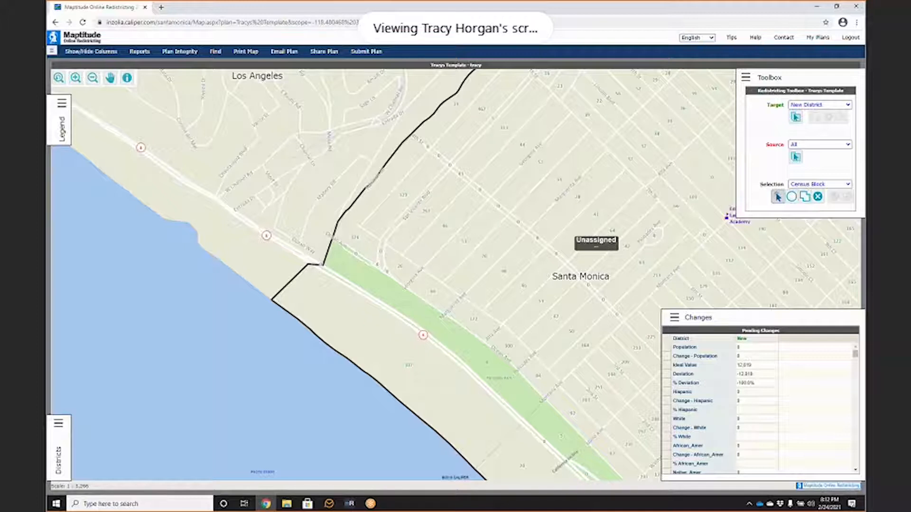
{"action": "left_click", "coordinate": [363, 10]}
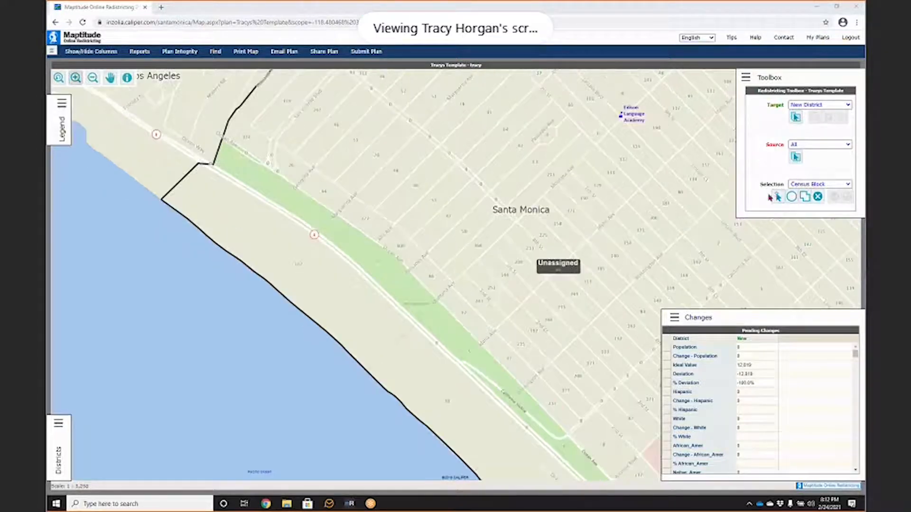
{"action": "left_click", "coordinate": [776, 196]}
{"action": "left_click", "coordinate": [299, 266]}
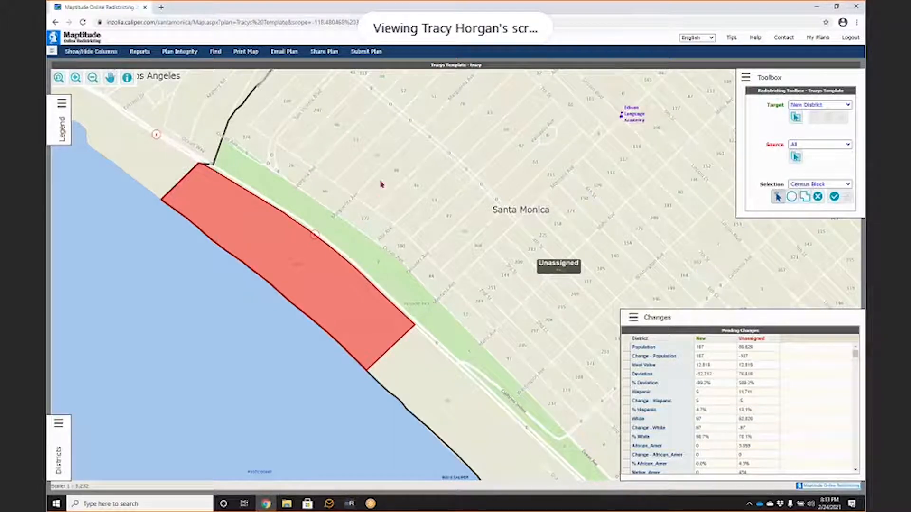
{"action": "left_click", "coordinate": [312, 212]}
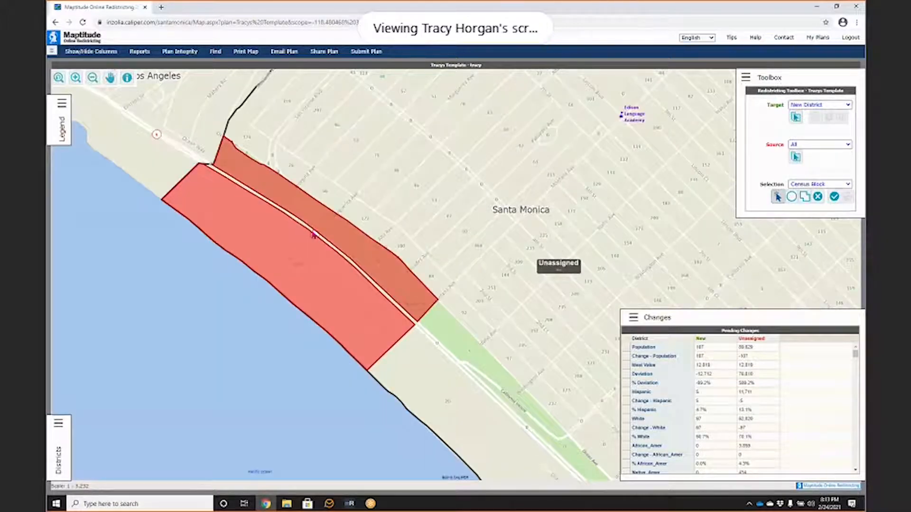
{"action": "left_click", "coordinate": [313, 235]}
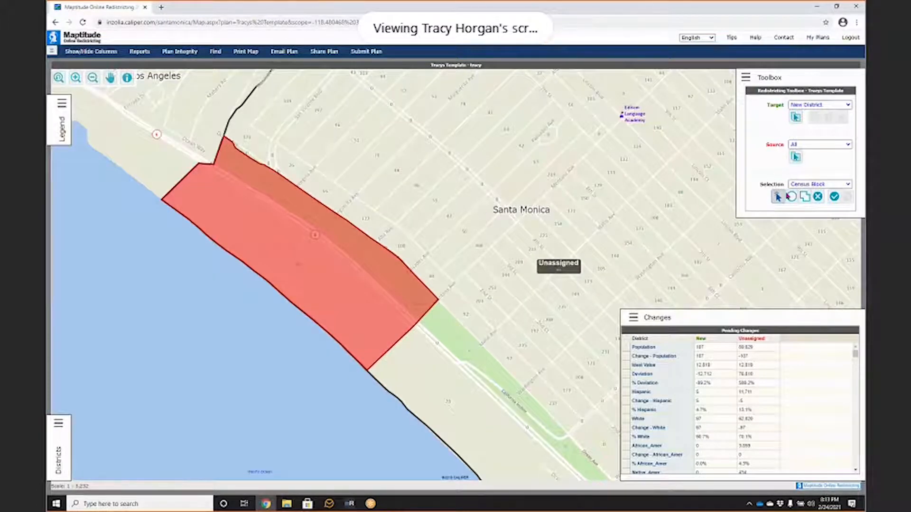
Add the census blocks inland of the shoreline park to the selection by drawing a polygon around them
{"action": "left_click", "coordinate": [804, 197]}
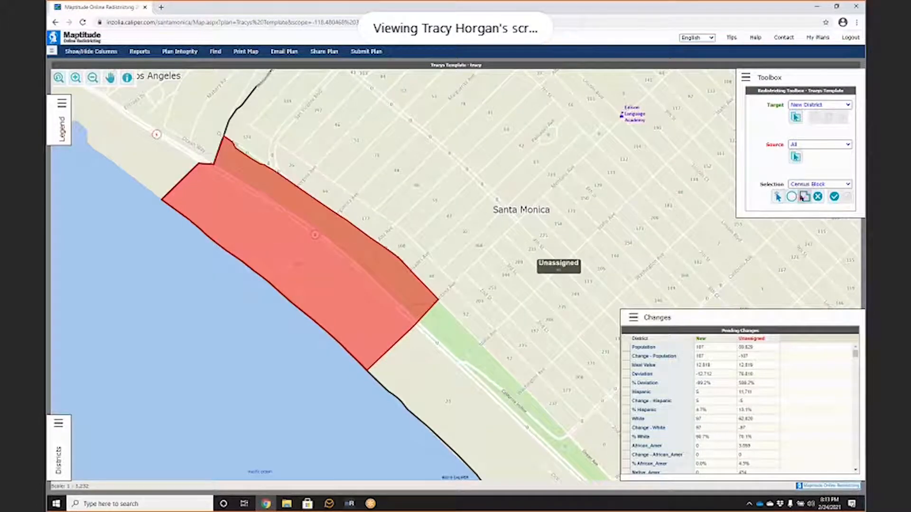
{"action": "left_click", "coordinate": [235, 155]}
{"action": "left_click", "coordinate": [312, 72]}
{"action": "left_click", "coordinate": [454, 99]}
{"action": "left_click", "coordinate": [549, 188]}
{"action": "left_click", "coordinate": [524, 274]}
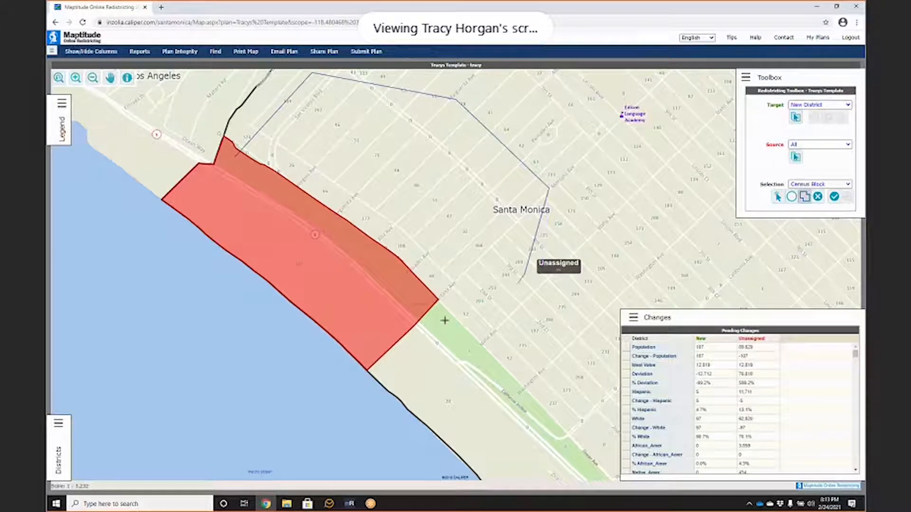
{"action": "double_click", "coordinate": [393, 333]}
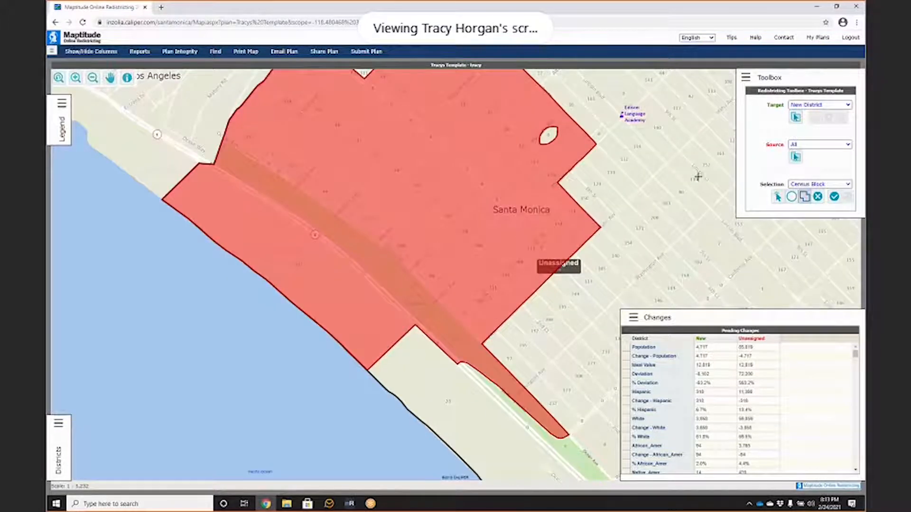
{"action": "left_click", "coordinate": [92, 78]}
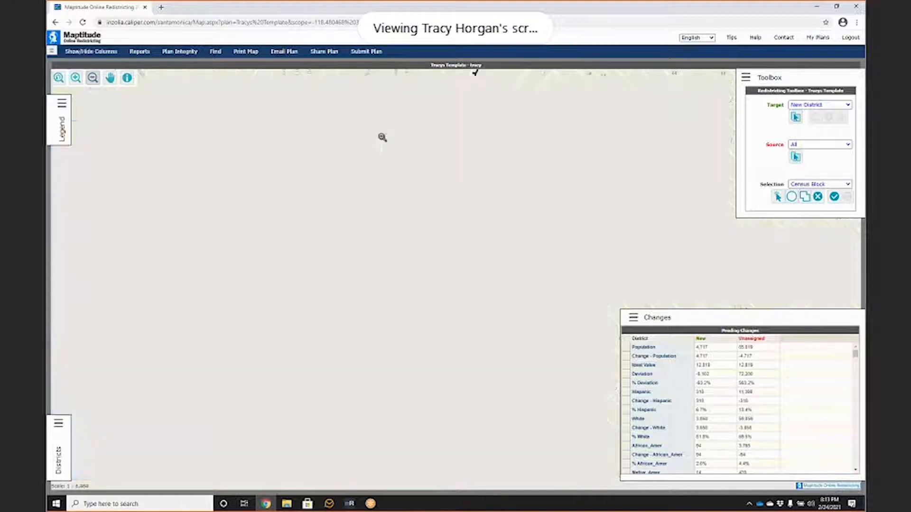
Extend the selection across northwestern Santa Monica by drawing a large polygon from the city boundary inland past Edison Language Academy to the ocean
{"action": "left_click", "coordinate": [805, 196]}
{"action": "left_click", "coordinate": [401, 245]}
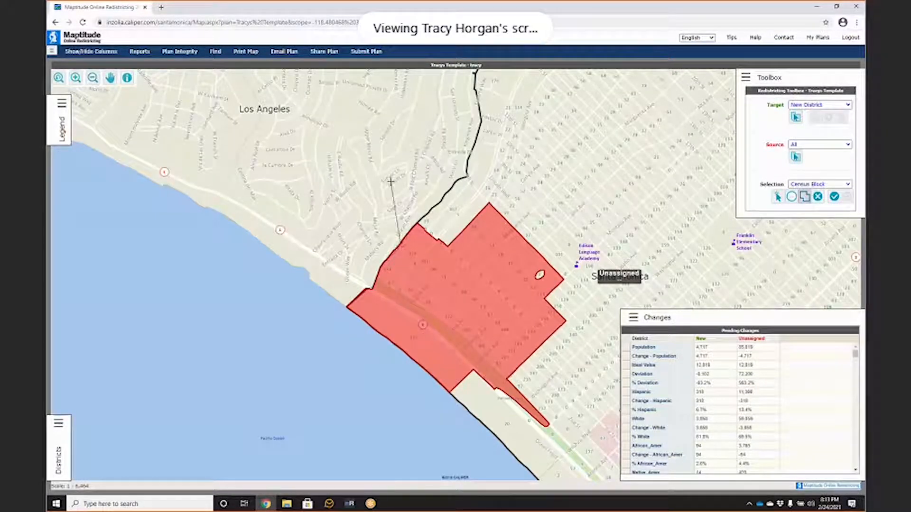
{"action": "left_click", "coordinate": [600, 83]}
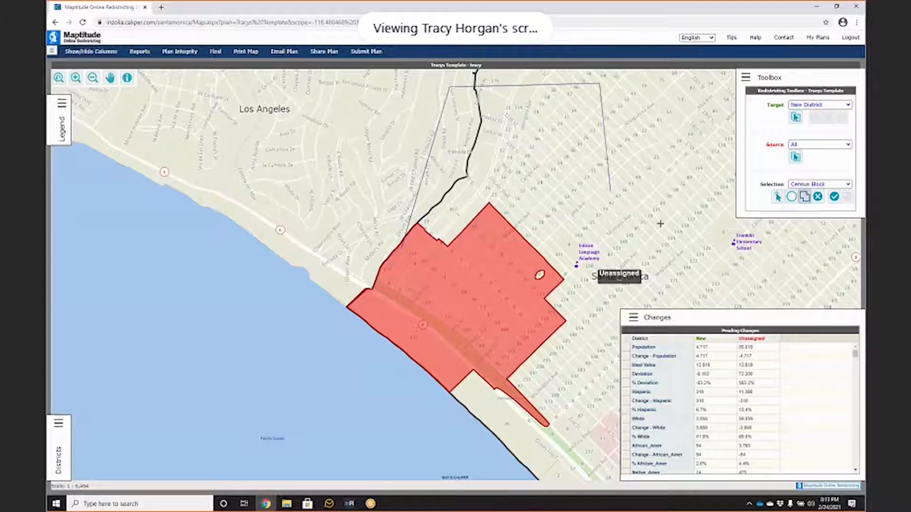
{"action": "left_click", "coordinate": [668, 230]}
{"action": "left_click", "coordinate": [503, 470]}
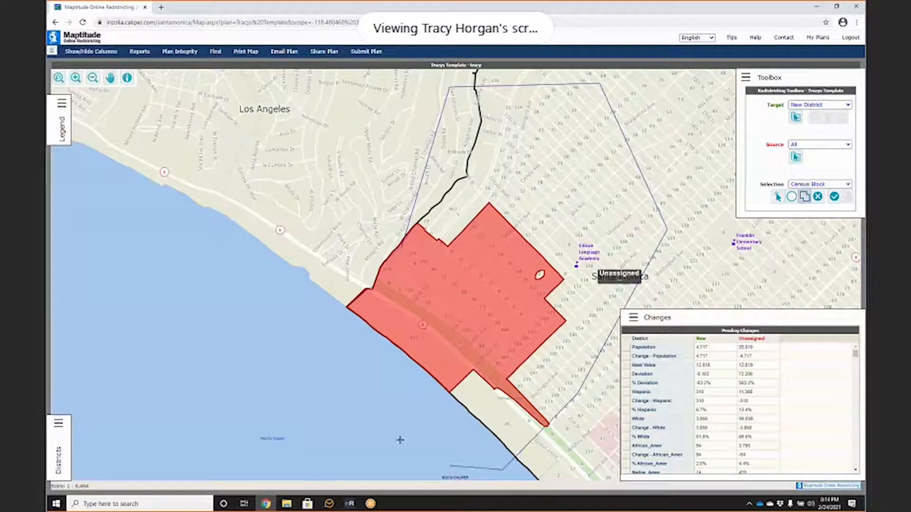
{"action": "left_click", "coordinate": [401, 426]}
{"action": "double_click", "coordinate": [314, 320]}
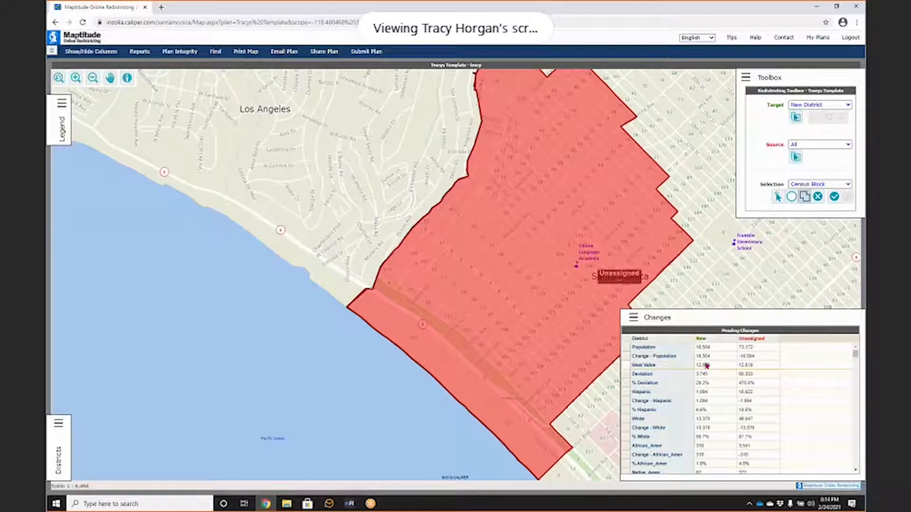
Remove census blocks along the selection's northeastern edge, including a strip enclosed with a polygon, to reduce the new district's population
{"action": "left_click", "coordinate": [777, 197]}
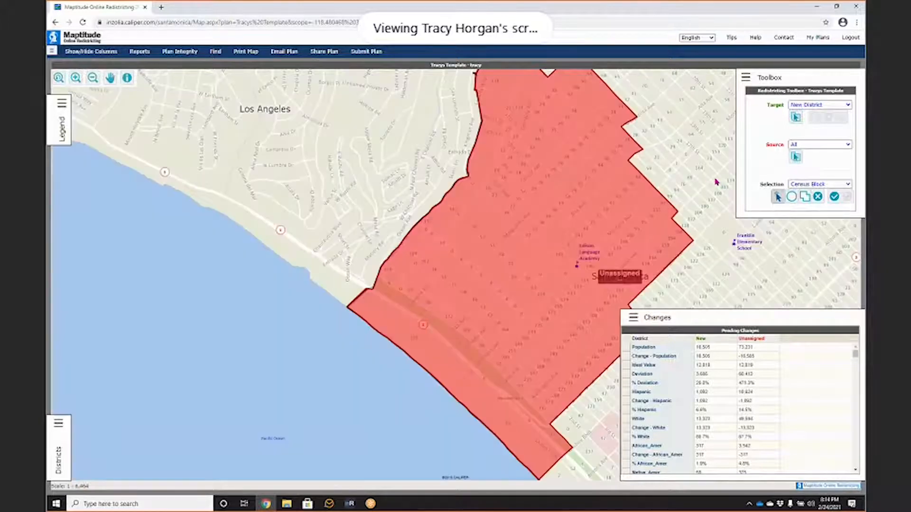
{"action": "left_click", "coordinate": [805, 197]}
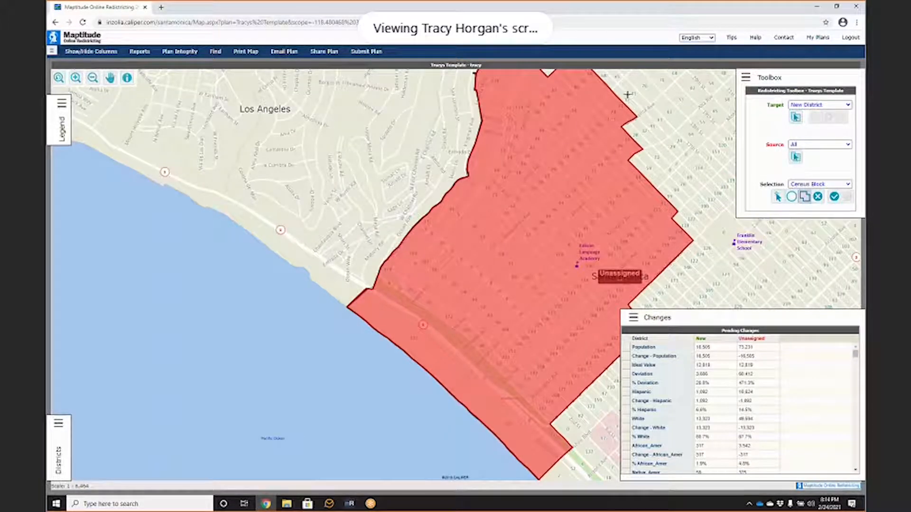
{"action": "left_click", "coordinate": [632, 91]}
{"action": "left_click", "coordinate": [578, 157]}
{"action": "left_click", "coordinate": [665, 275]}
{"action": "left_click", "coordinate": [735, 257]}
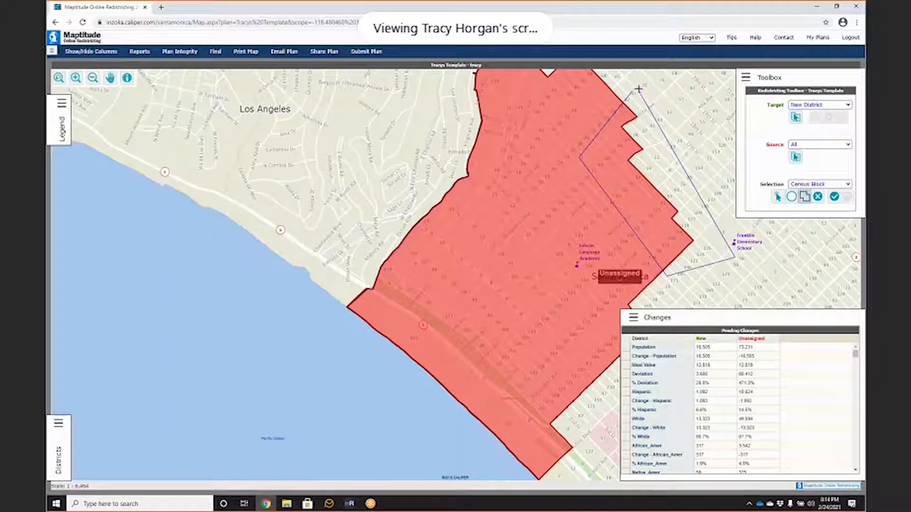
{"action": "double_click", "coordinate": [639, 89]}
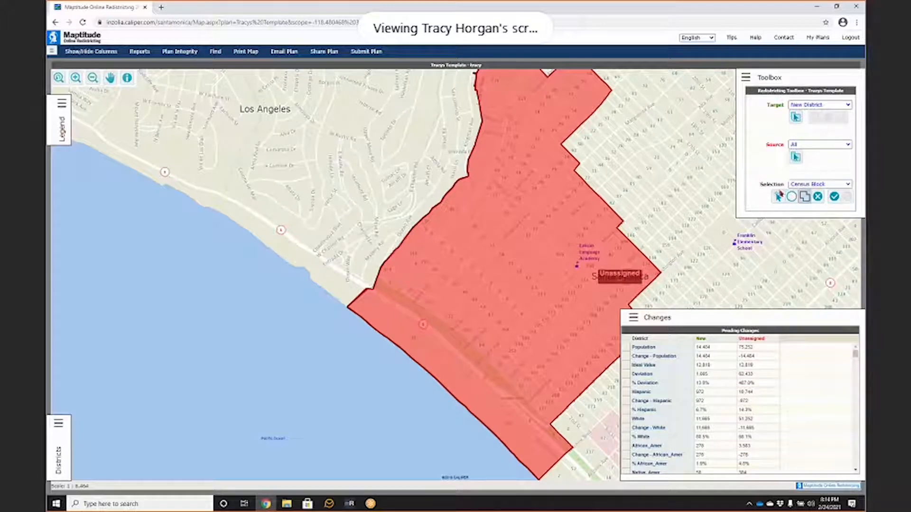
Assign the selected census blocks to a new district with District ID 1
{"action": "left_click", "coordinate": [835, 198]}
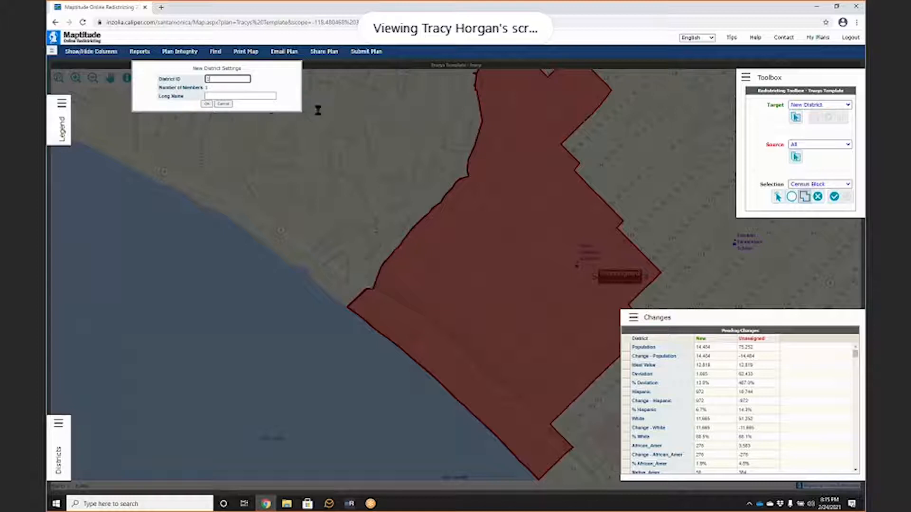
{"action": "left_click", "coordinate": [207, 104]}
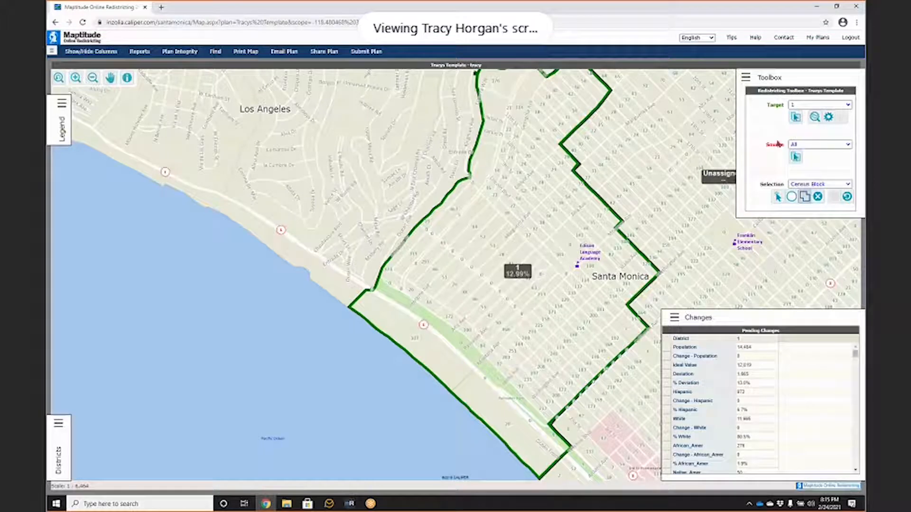
Zoom the map to show most of Santa Monica and set the target to New District
{"action": "left_click", "coordinate": [636, 191]}
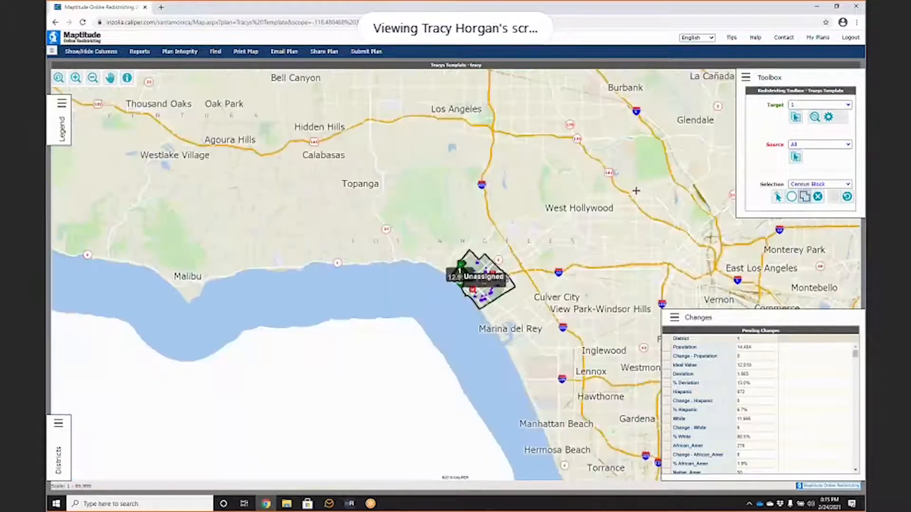
{"action": "left_click", "coordinate": [75, 78]}
{"action": "left_click_drag", "start_coordinate": [429, 239], "coordinate": [532, 312]}
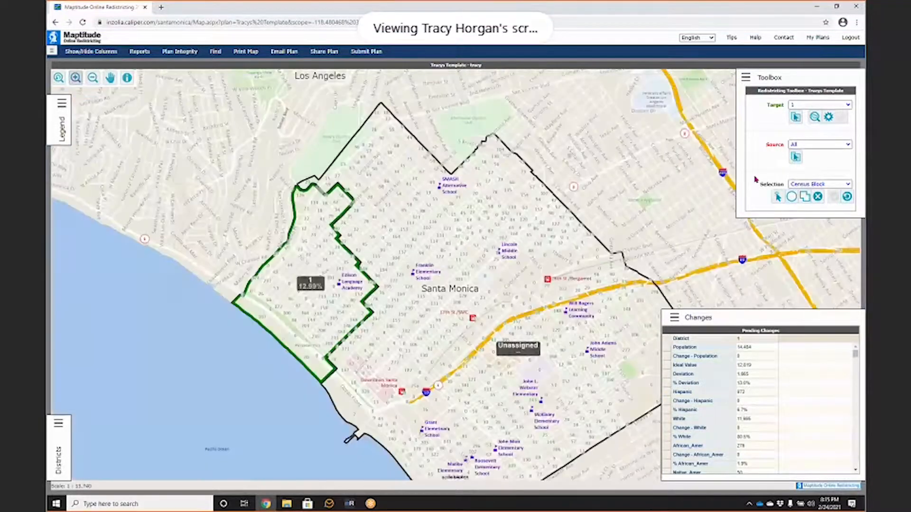
{"action": "left_click", "coordinate": [828, 105]}
{"action": "left_click", "coordinate": [822, 113]}
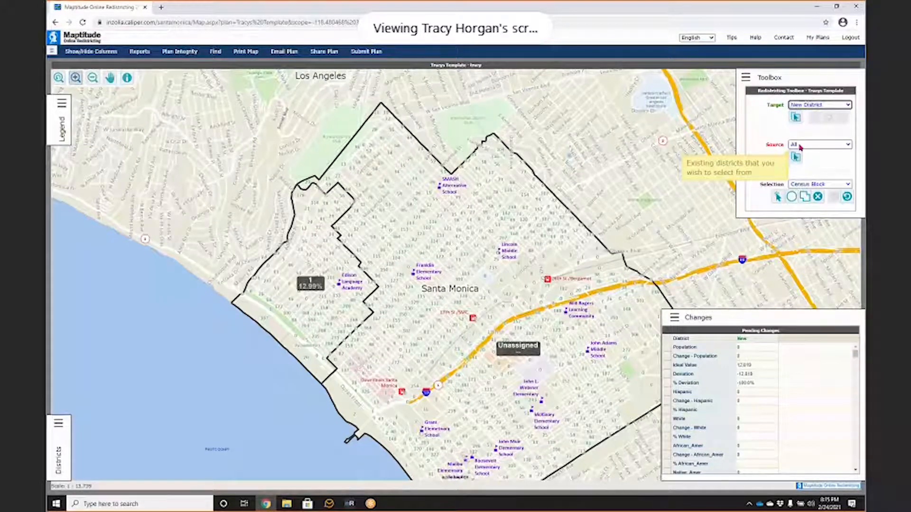
Keep All as the source and select the northernmost census blocks, including part of district 1, by drawing a polygon around them
{"action": "left_click", "coordinate": [799, 148]}
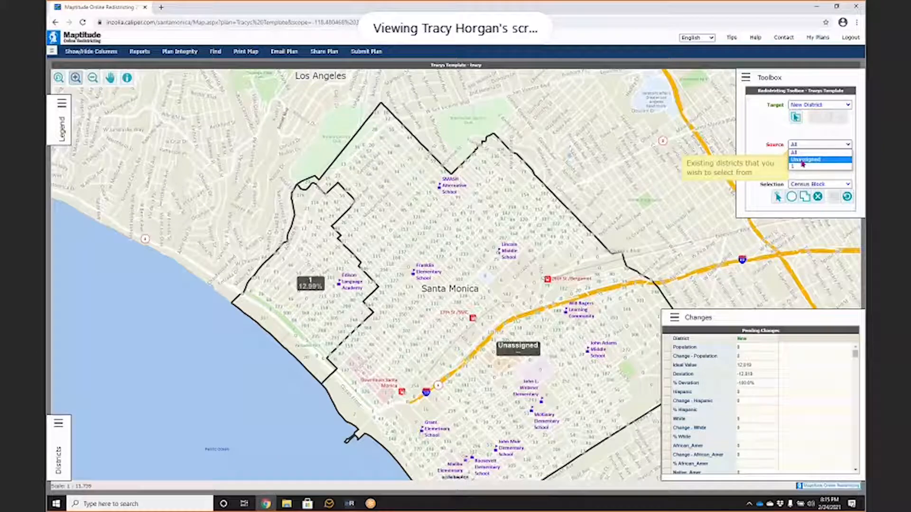
{"action": "left_click", "coordinate": [793, 152]}
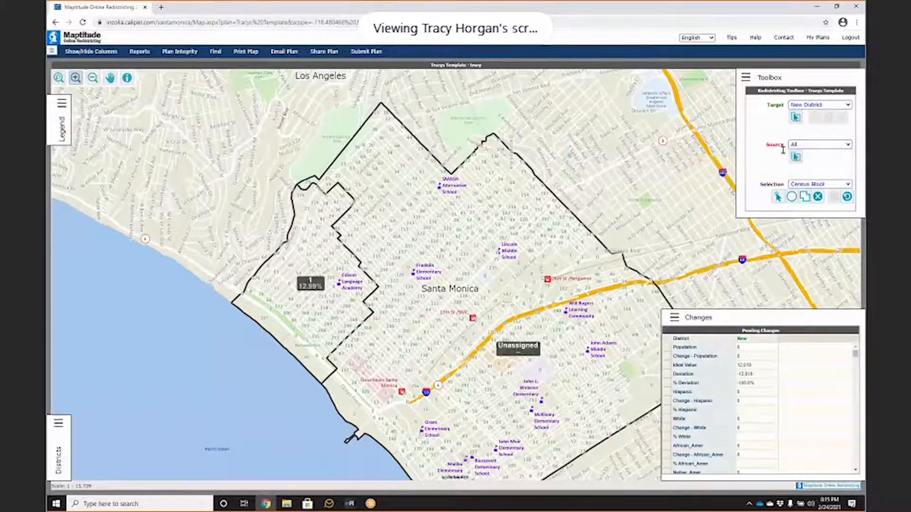
{"action": "left_click", "coordinate": [805, 197]}
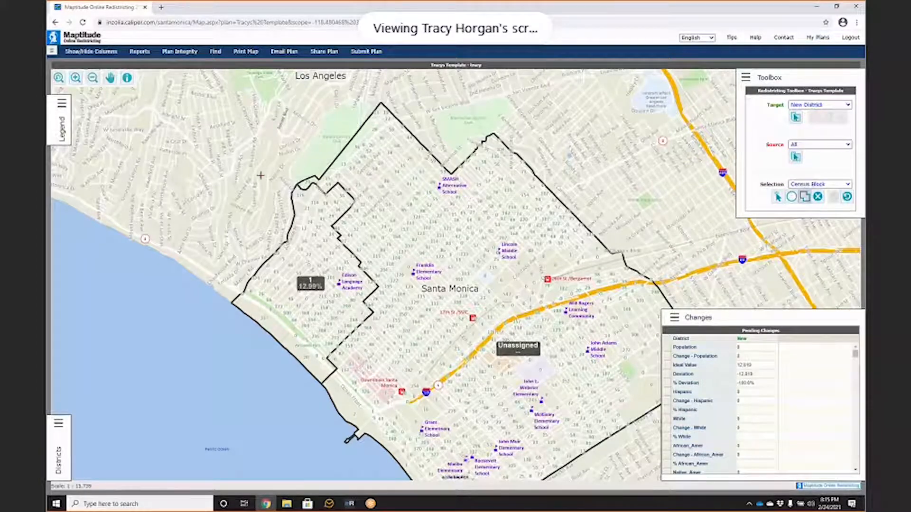
{"action": "mouse_move", "coordinate": [272, 184]}
{"action": "left_mouse_down"}
{"action": "mouse_move", "coordinate": [298, 175]}
{"action": "mouse_move", "coordinate": [351, 109]}
{"action": "mouse_move", "coordinate": [378, 93]}
{"action": "mouse_move", "coordinate": [426, 116]}
{"action": "mouse_move", "coordinate": [472, 182]}
{"action": "mouse_move", "coordinate": [351, 281]}
{"action": "mouse_move", "coordinate": [274, 184]}
{"action": "left_mouse_up"}
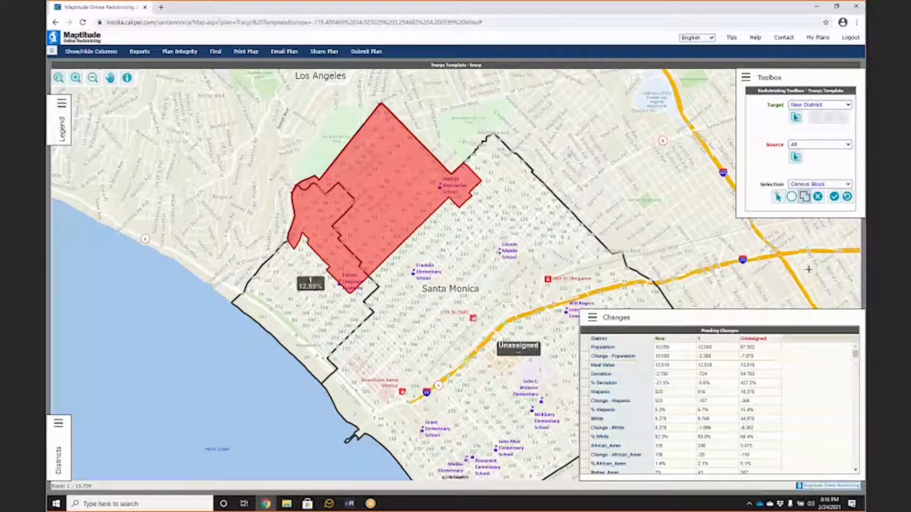
Restrict the source to Unassigned so the selection leaves out the census blocks of district 1
{"action": "left_click", "coordinate": [820, 145]}
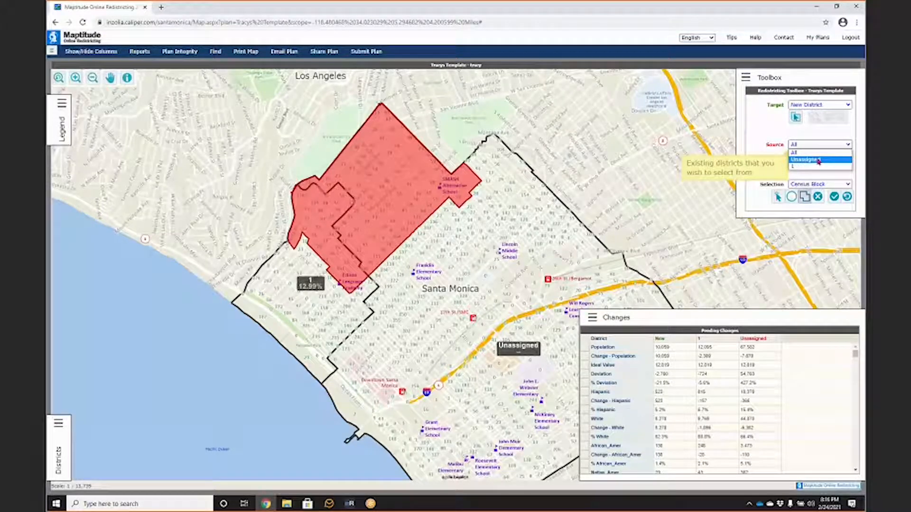
{"action": "left_click", "coordinate": [818, 160]}
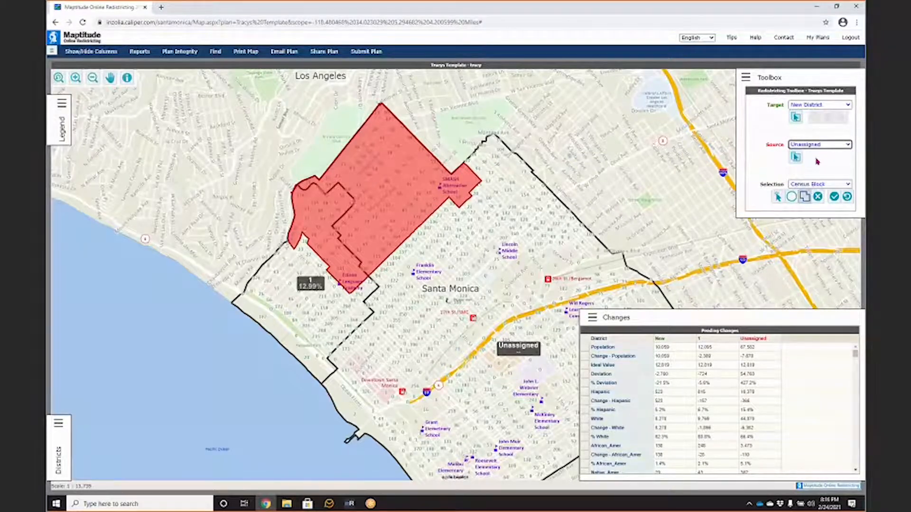
{"action": "left_click", "coordinate": [795, 157]}
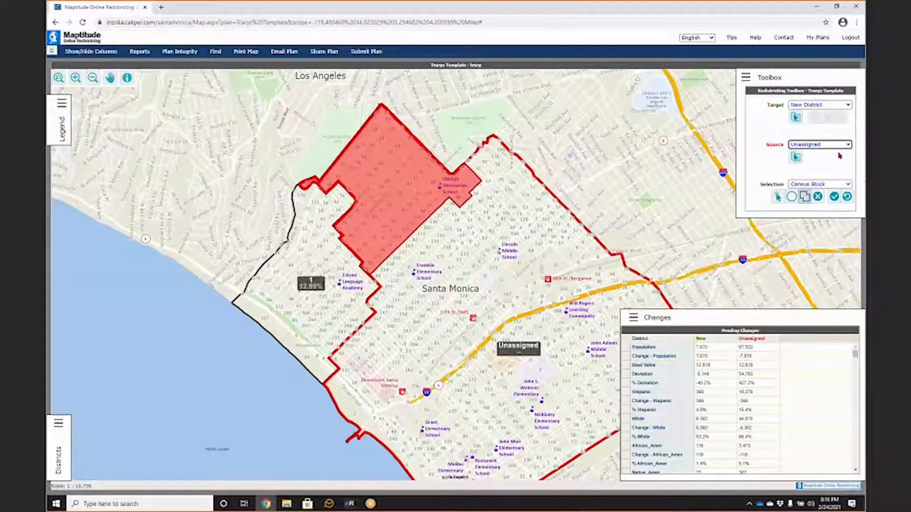
Set the source to All and extend the selection with a polygon covering northern Santa Monica, district 1's inland part and Franklin Elementary School
{"action": "left_click", "coordinate": [820, 147]}
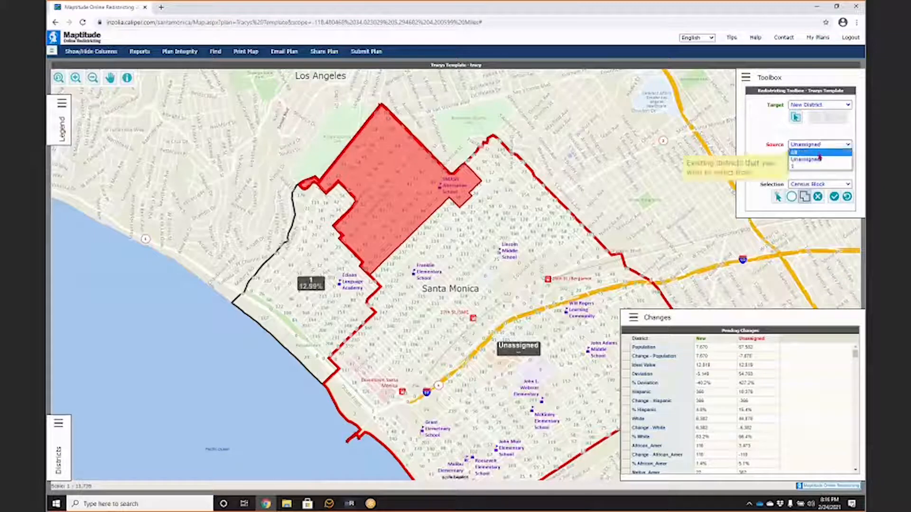
{"action": "left_click", "coordinate": [819, 152]}
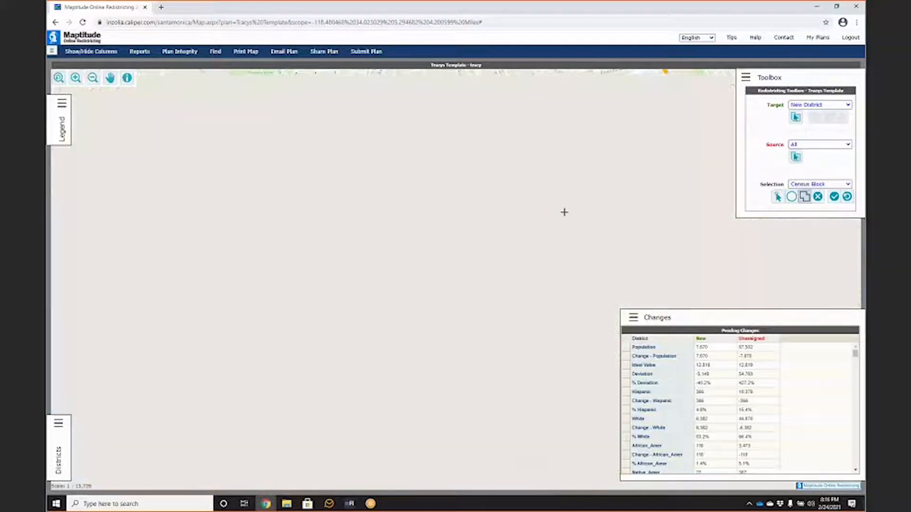
{"action": "left_click", "coordinate": [289, 159]}
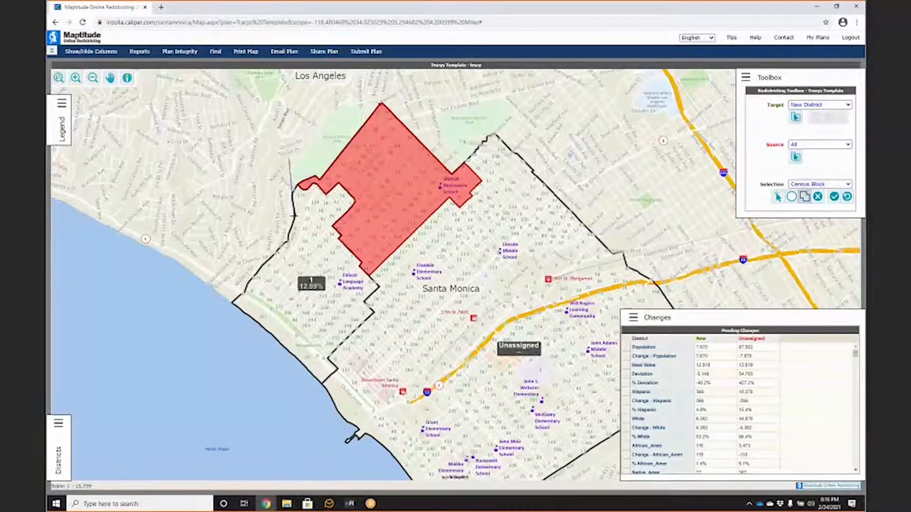
{"action": "left_click", "coordinate": [294, 216]}
{"action": "left_click", "coordinate": [364, 302]}
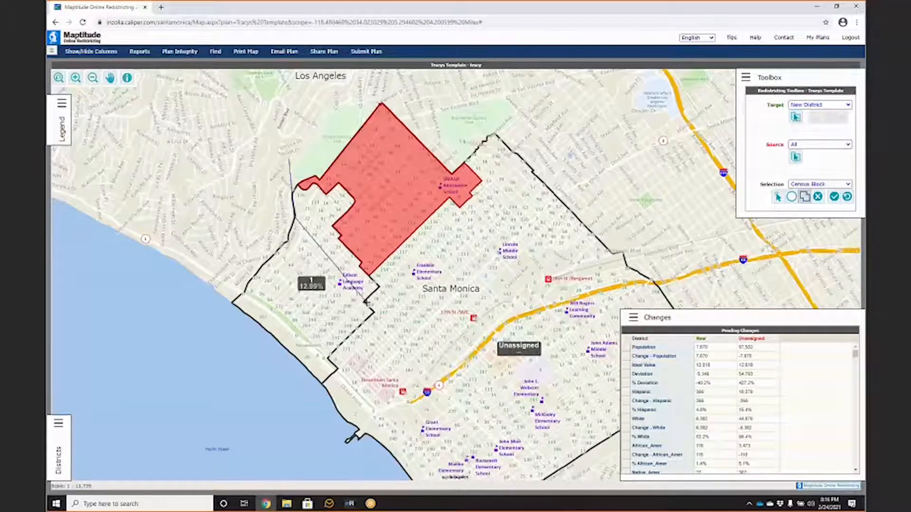
{"action": "left_click", "coordinate": [399, 299]}
{"action": "left_click", "coordinate": [522, 185]}
{"action": "left_click", "coordinate": [470, 104]}
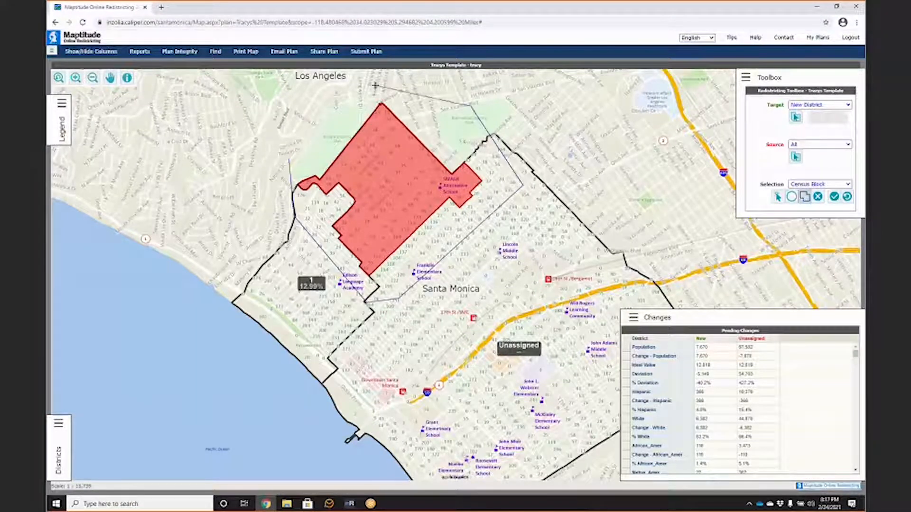
{"action": "double_click", "coordinate": [375, 85]}
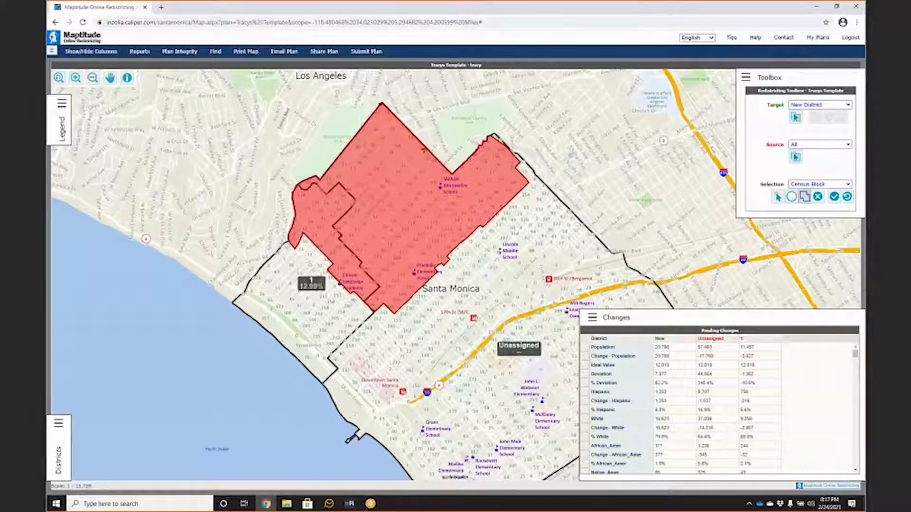
Deselect the census blocks northeast of SMASH Alternative School by drawing a polygon around them
{"action": "left_click", "coordinate": [448, 156]}
{"action": "left_click", "coordinate": [492, 249]}
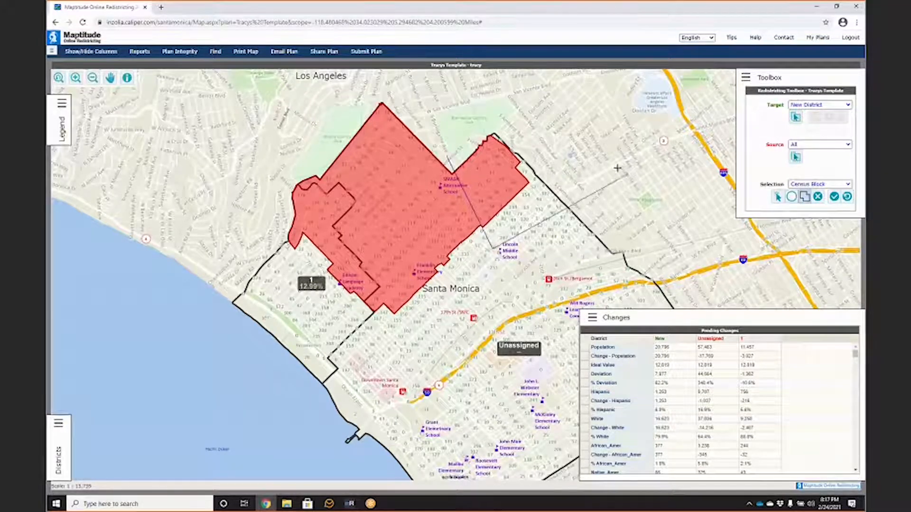
{"action": "left_click", "coordinate": [585, 153]}
{"action": "left_click", "coordinate": [502, 99]}
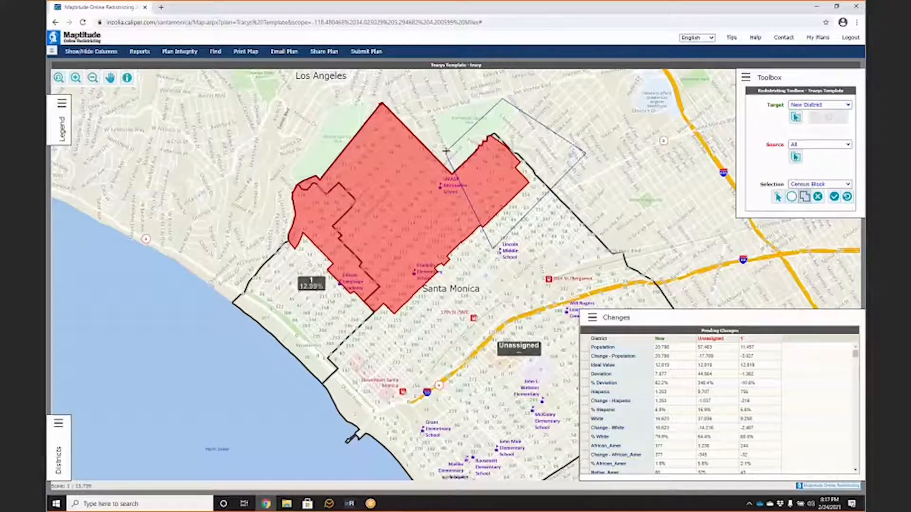
{"action": "double_click", "coordinate": [446, 151]}
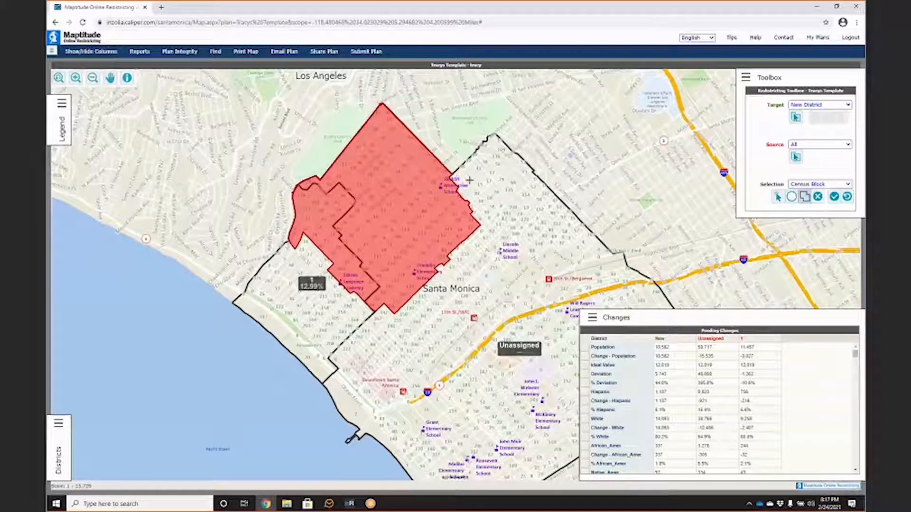
Deselect another strip of blocks along the selection's eastern edge, between SMASH Alternative School and Franklin Elementary School, with a polygon
{"action": "left_click", "coordinate": [468, 176]}
{"action": "left_click", "coordinate": [428, 182]}
{"action": "left_click", "coordinate": [463, 272]}
{"action": "left_click", "coordinate": [500, 254]}
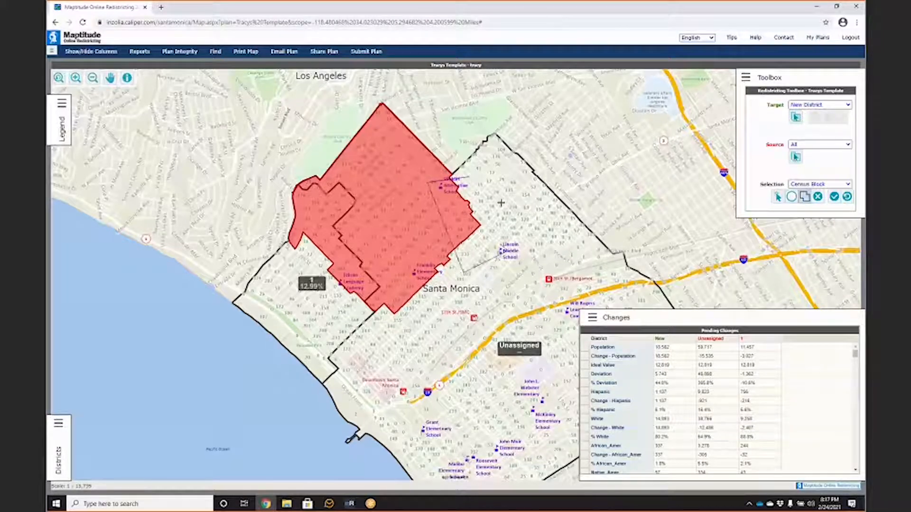
{"action": "double_click", "coordinate": [470, 179]}
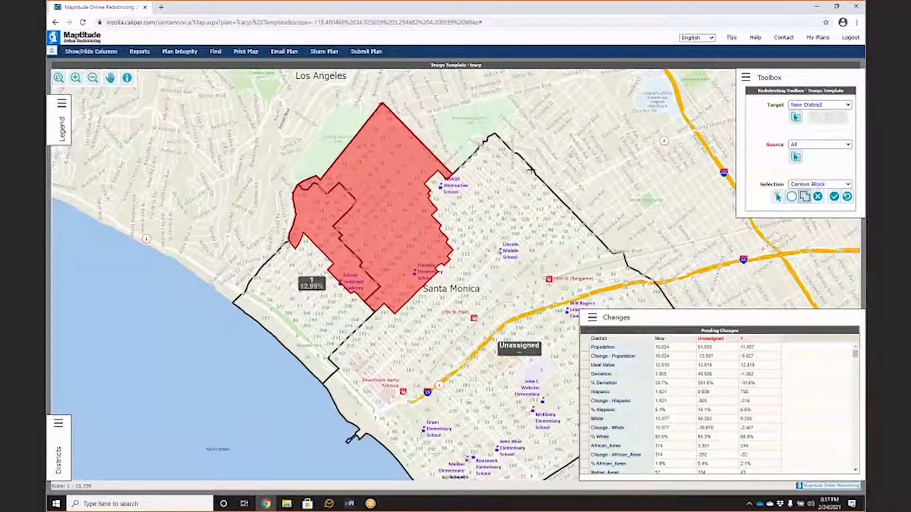
Assign the selected census blocks to a new district 2 and review the plan's figures in the Districts table
{"action": "left_click", "coordinate": [833, 198]}
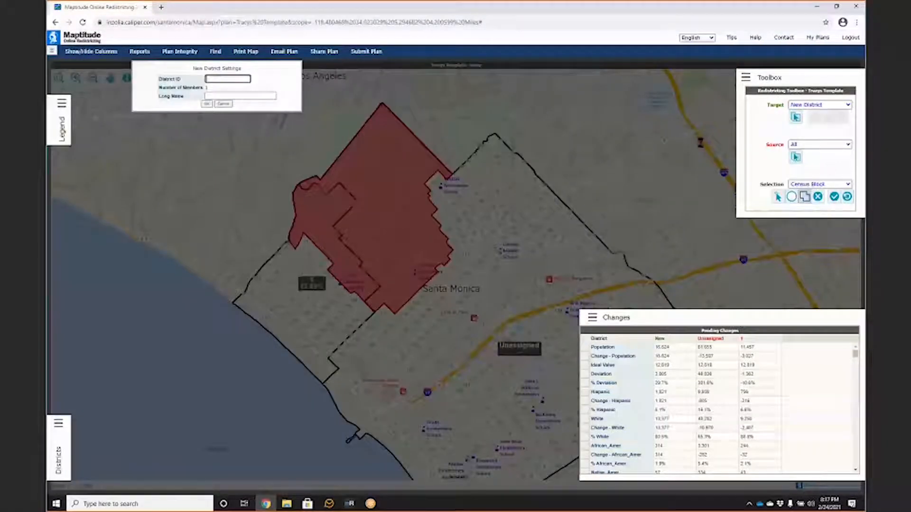
{"action": "key", "text": "Return"}
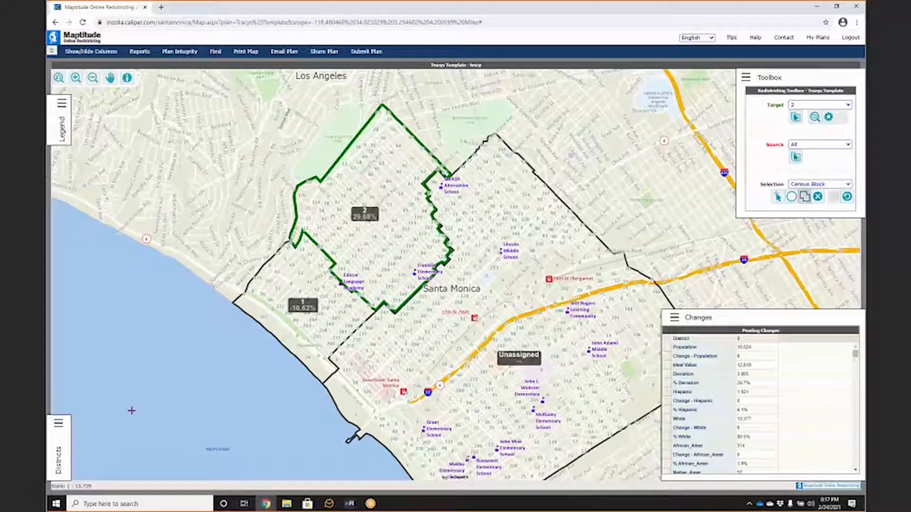
{"action": "left_click", "coordinate": [58, 429]}
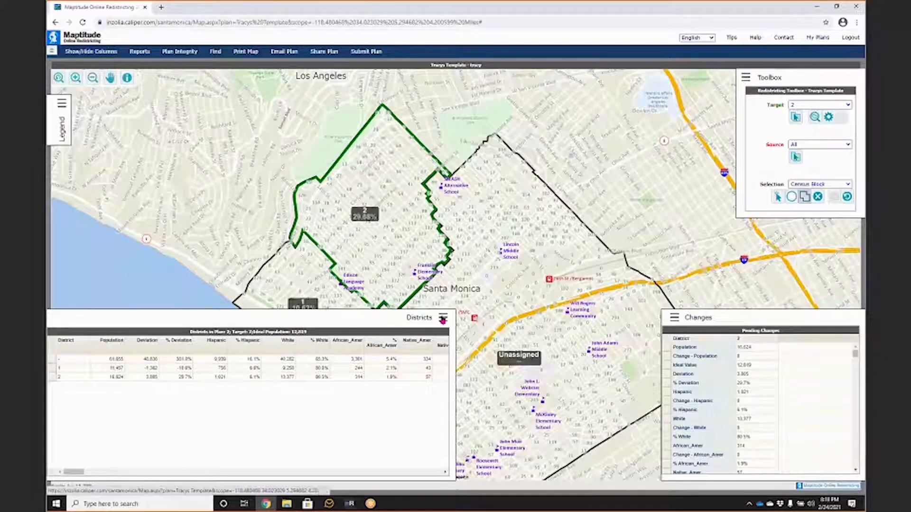
{"action": "left_click", "coordinate": [442, 319]}
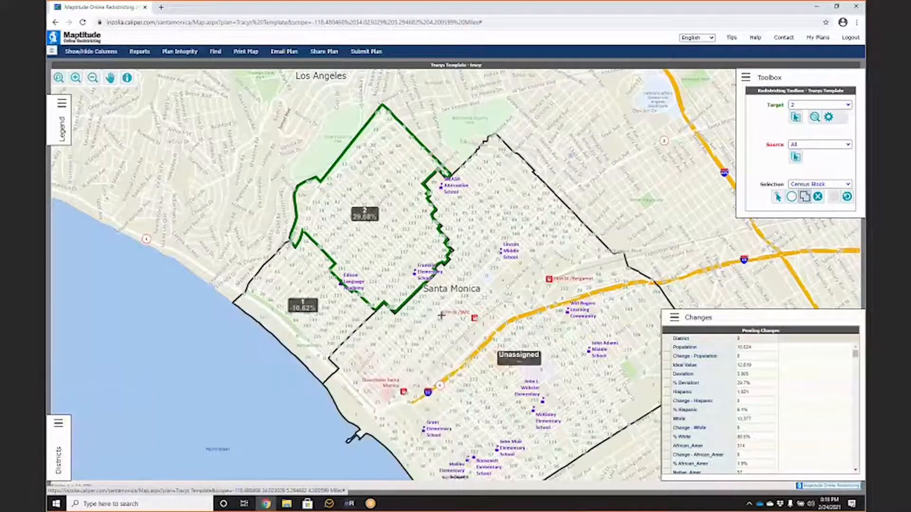
Collapse the Changes table and shade the map's census blocks with the BlkCVAP theme
{"action": "left_click", "coordinate": [673, 320]}
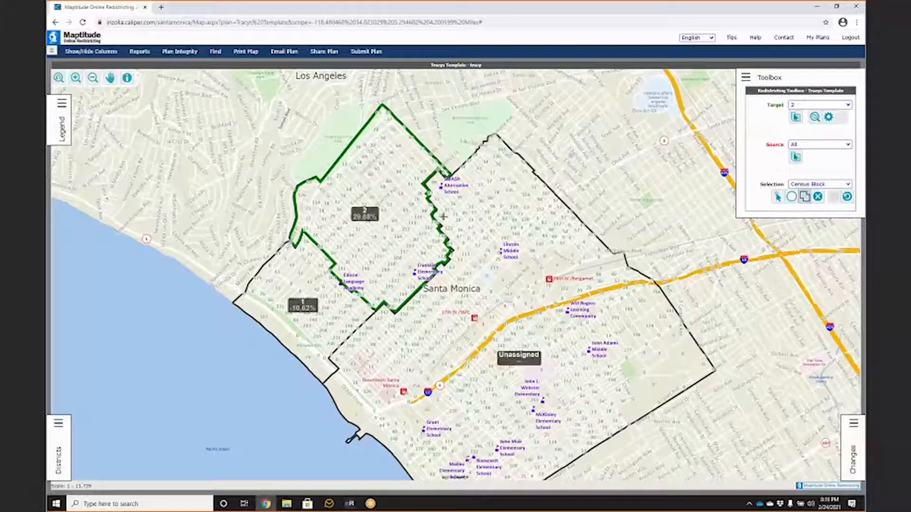
{"action": "left_click", "coordinate": [65, 109]}
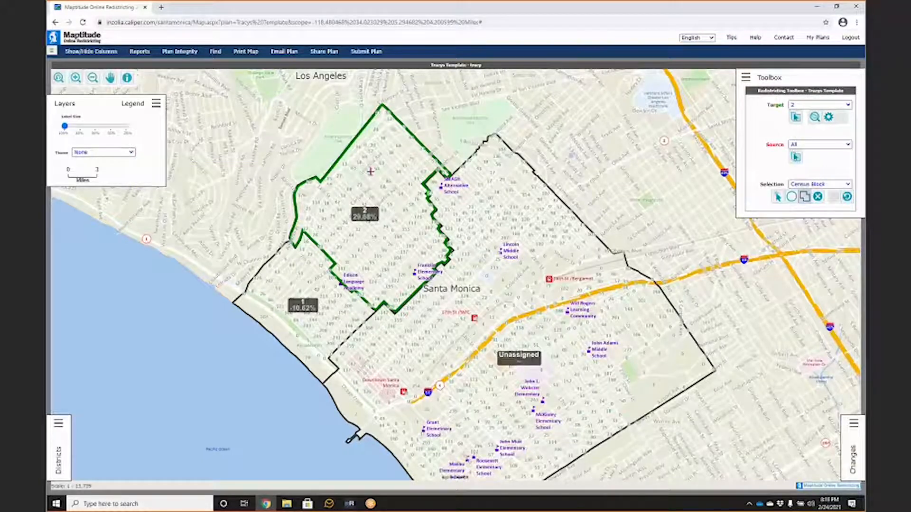
{"action": "left_click", "coordinate": [131, 153]}
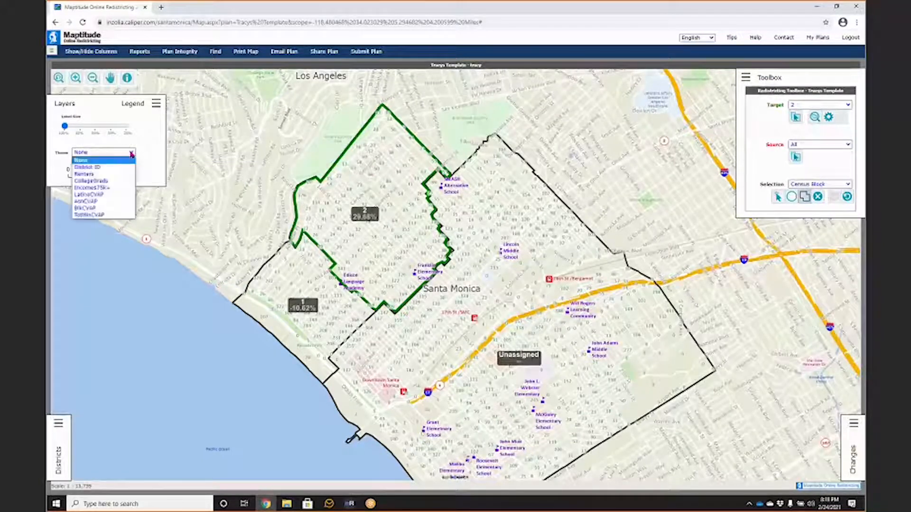
{"action": "left_click", "coordinate": [113, 211]}
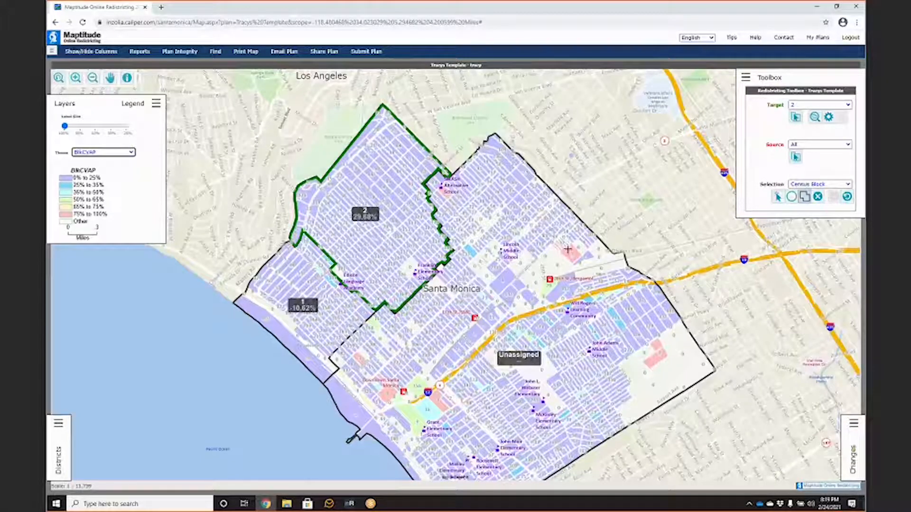
Switch the map theme to District ID to colour the districts and set it back to None
{"action": "left_click", "coordinate": [129, 154]}
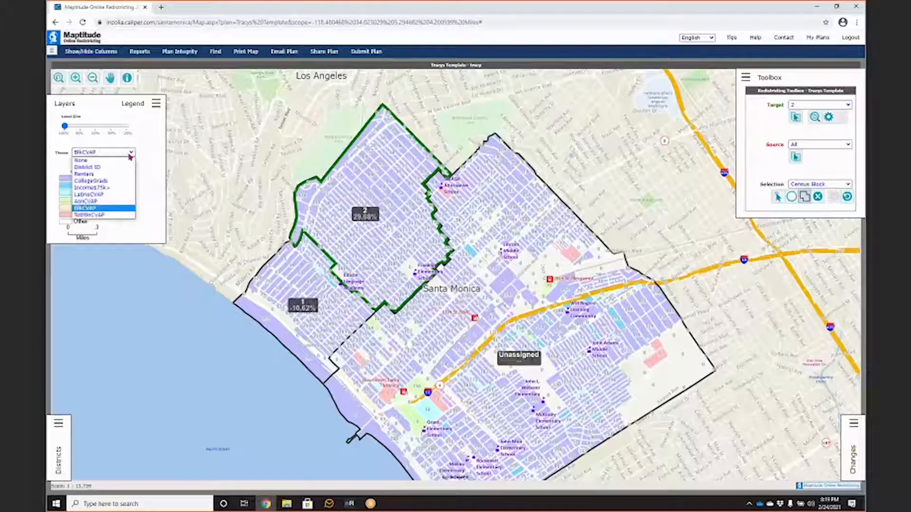
{"action": "left_click", "coordinate": [110, 172]}
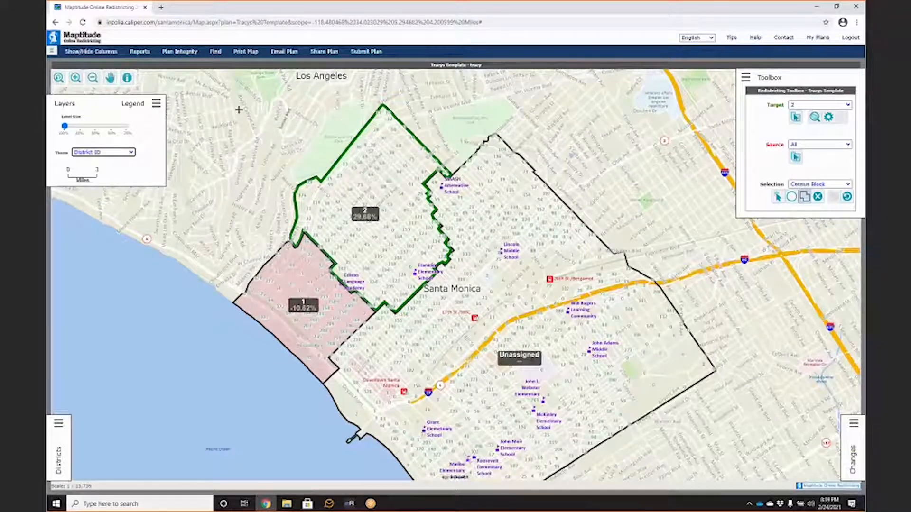
{"action": "left_click", "coordinate": [110, 153]}
{"action": "left_click", "coordinate": [95, 160]}
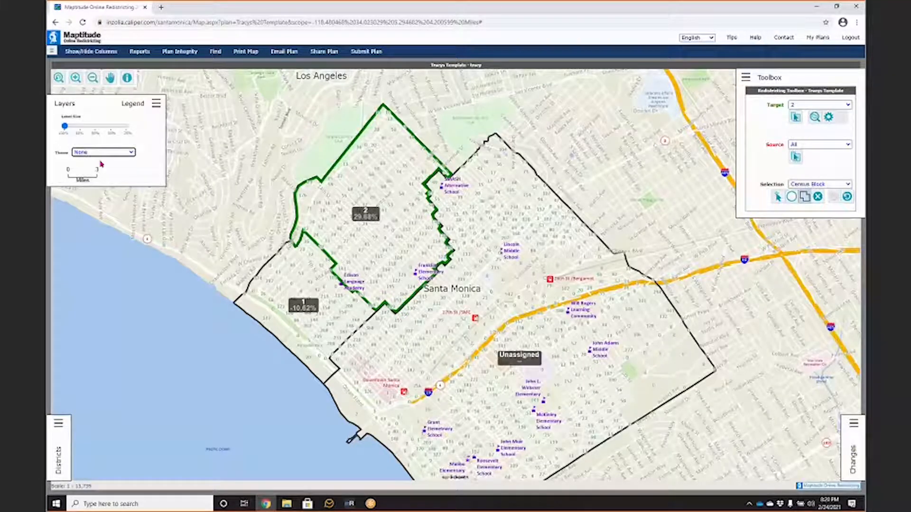
Display the Business_Improvement and Police_Beats background layers one at a time, hiding each again
{"action": "left_click", "coordinate": [69, 111]}
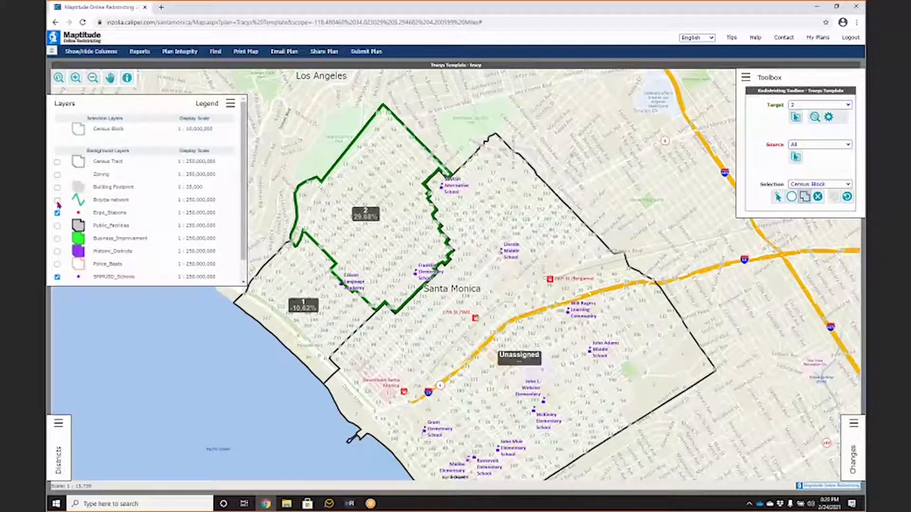
{"action": "left_click", "coordinate": [57, 239]}
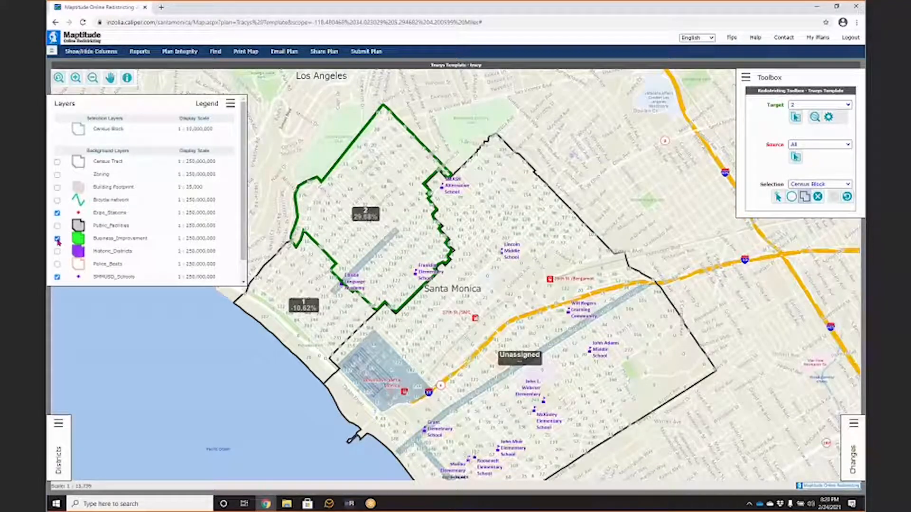
{"action": "left_click", "coordinate": [57, 239]}
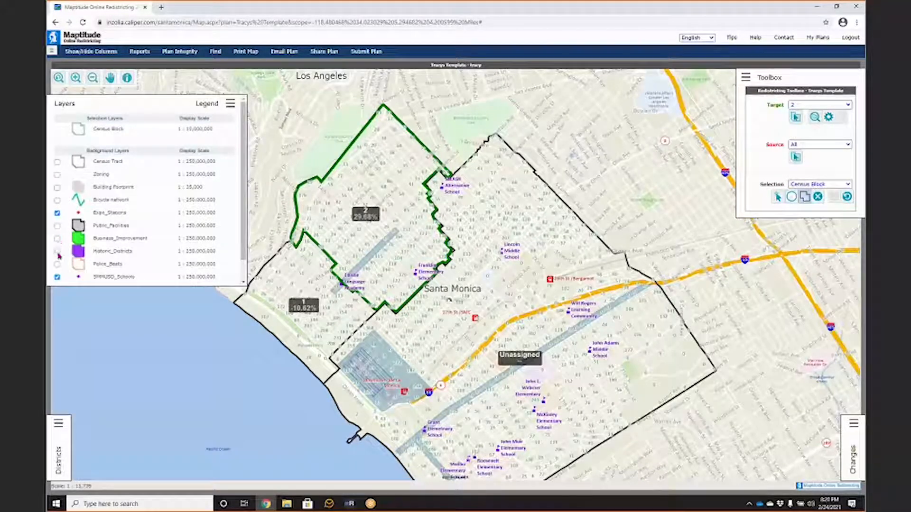
{"action": "left_click", "coordinate": [57, 265]}
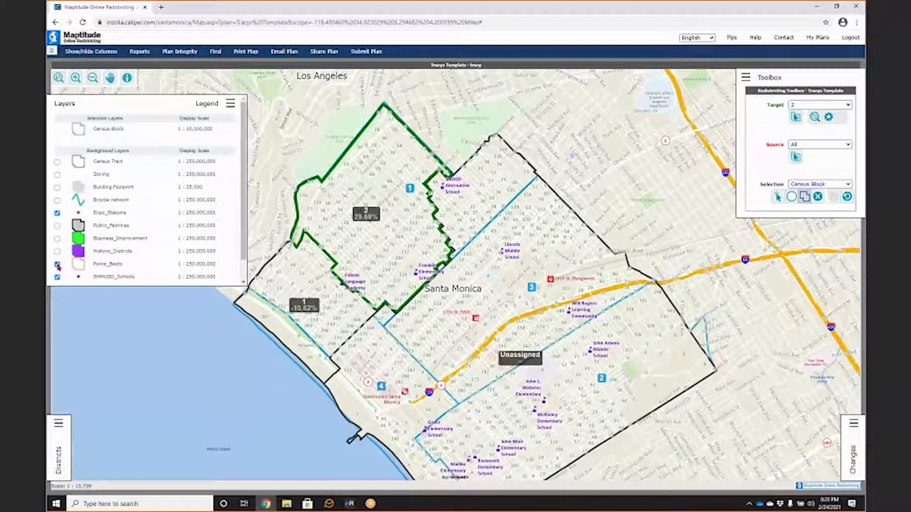
{"action": "left_click", "coordinate": [58, 265]}
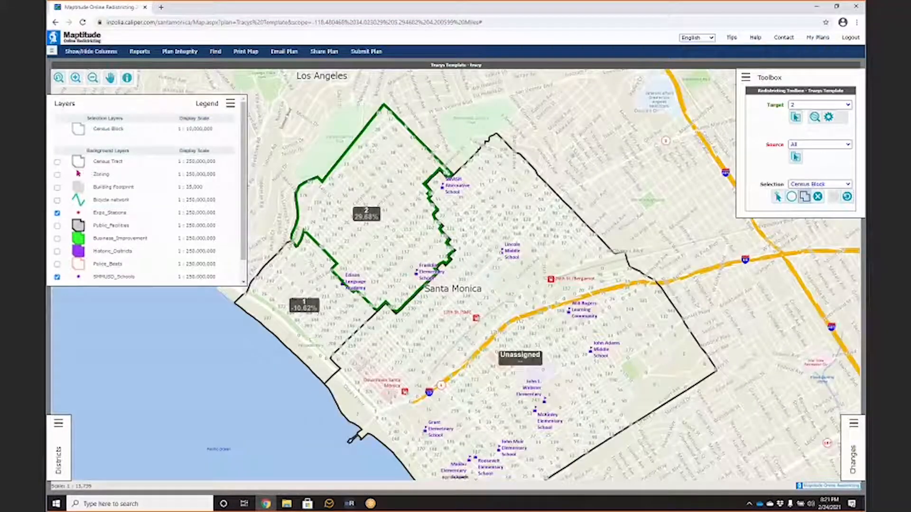
Turn on the Building Footprint layer and examine the individual buildings close up near the Santa Monica label, with the Legend collapsed
{"action": "left_click", "coordinate": [57, 189]}
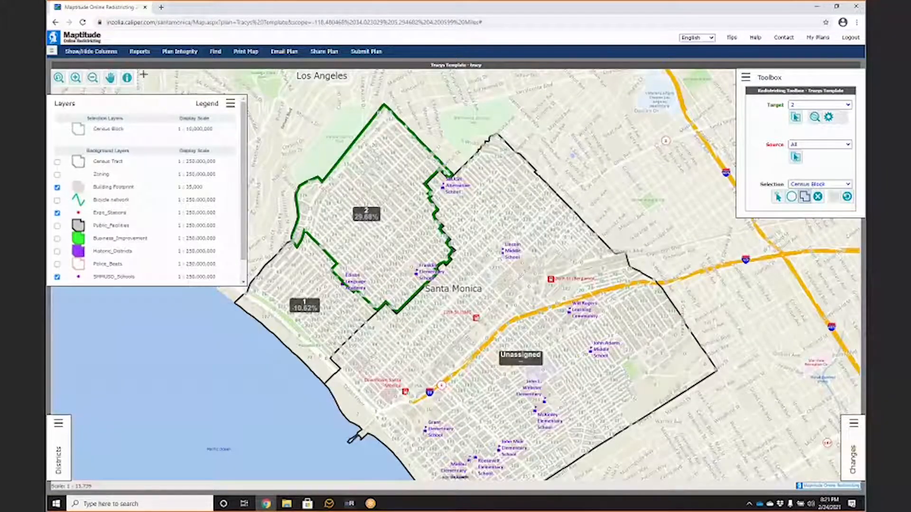
{"action": "left_click", "coordinate": [76, 77]}
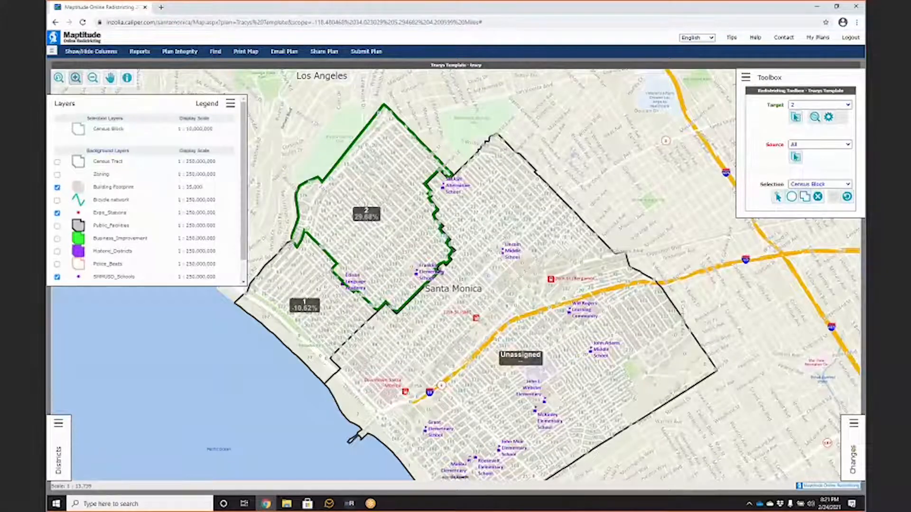
{"action": "left_click", "coordinate": [468, 292]}
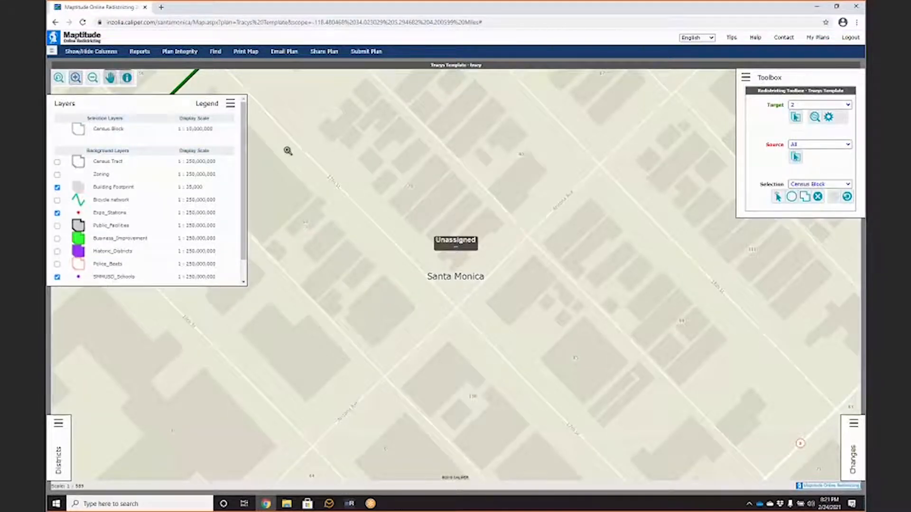
{"action": "left_click", "coordinate": [230, 107]}
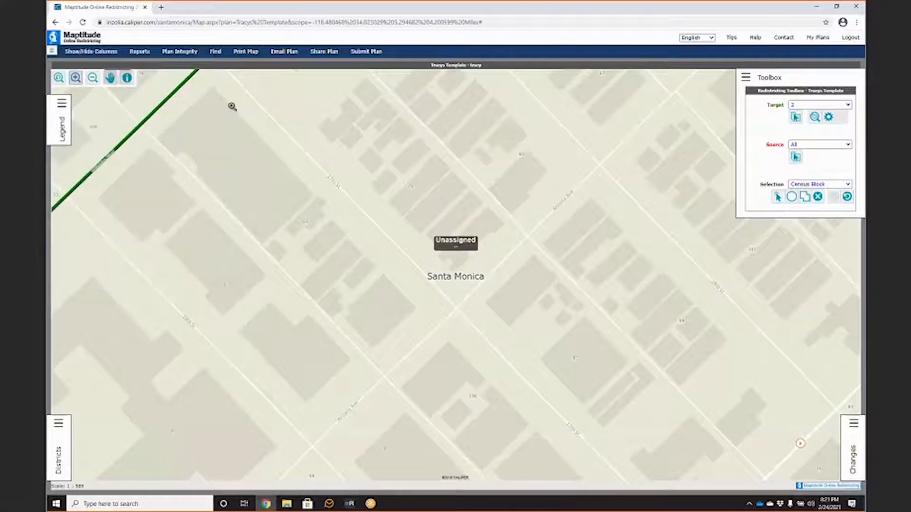
Hide all data columns from g16_reg_tot through blk_multifamily, keeping the race, 18+ and CVAP columns visible
{"action": "left_click", "coordinate": [103, 56]}
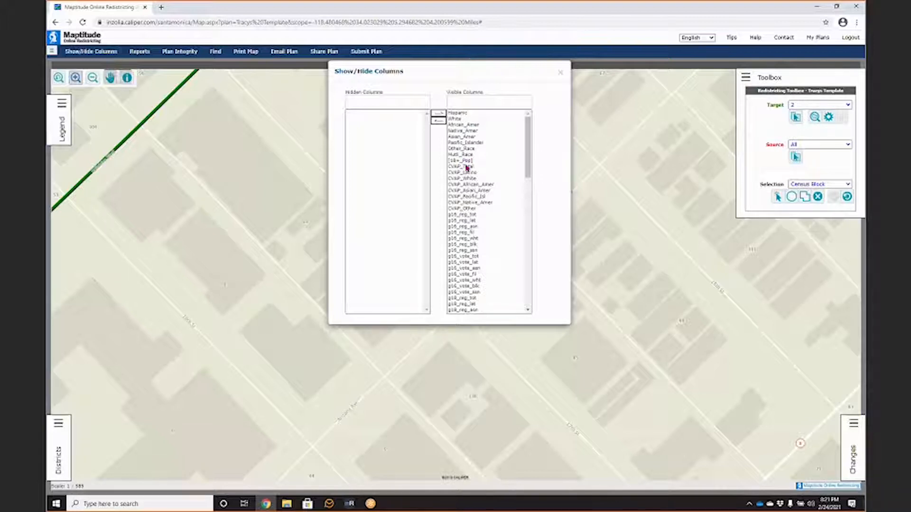
{"action": "left_click", "coordinate": [467, 216]}
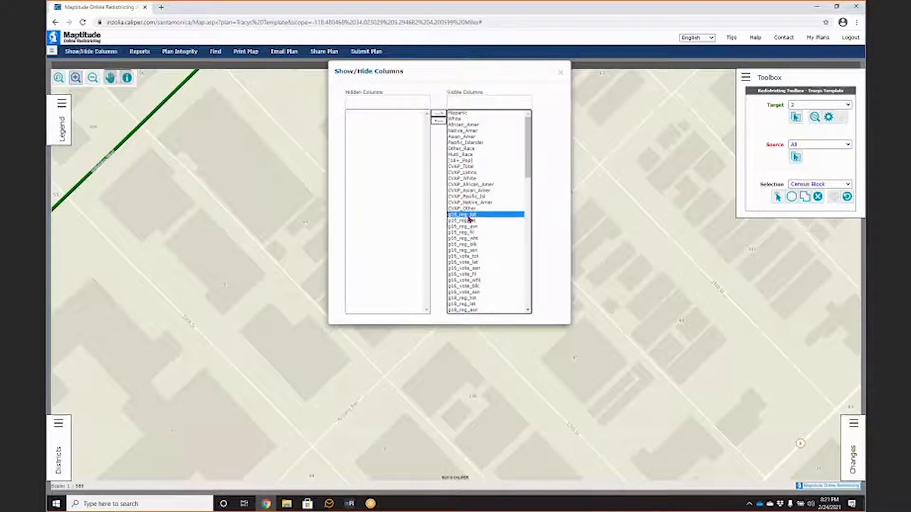
{"action": "left_click_drag", "start_coordinate": [468, 217], "coordinate": [480, 313]}
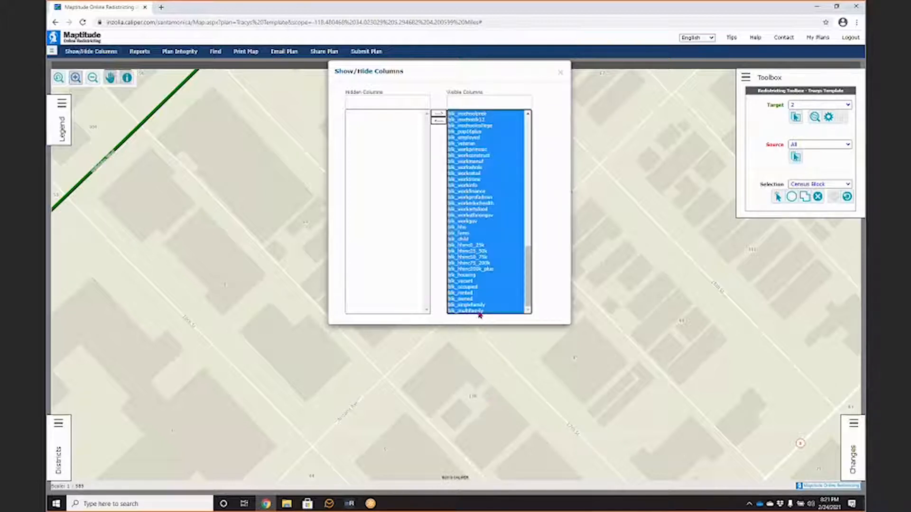
{"action": "left_click", "coordinate": [438, 121]}
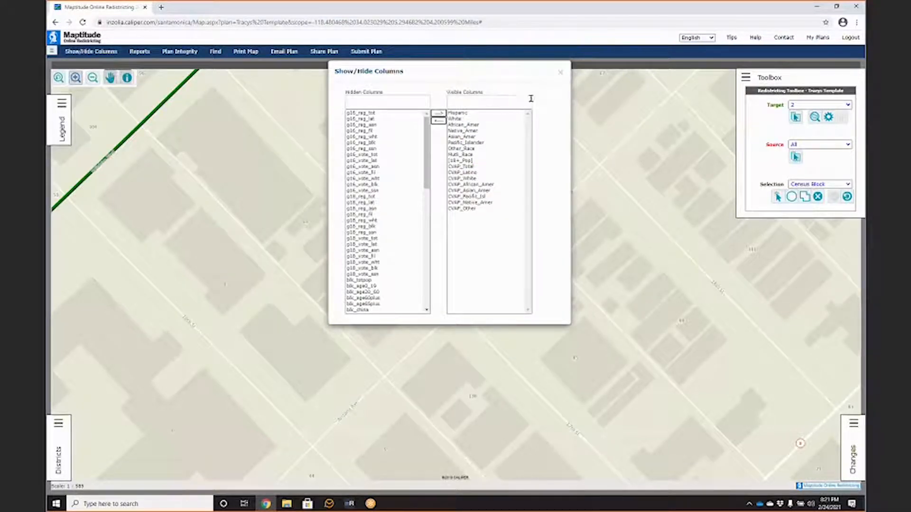
{"action": "left_click", "coordinate": [560, 72]}
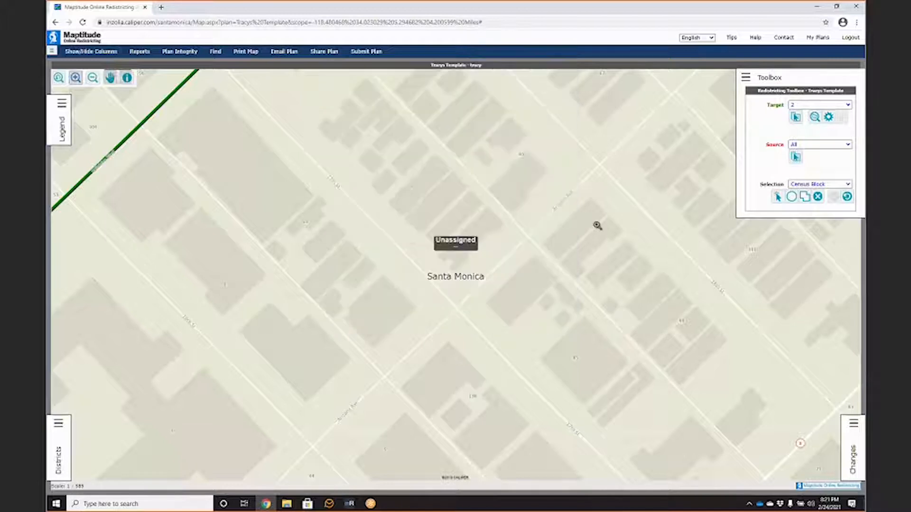
Review the remaining columns in the Changes and Districts tables and collapse both tables
{"action": "left_click", "coordinate": [852, 433]}
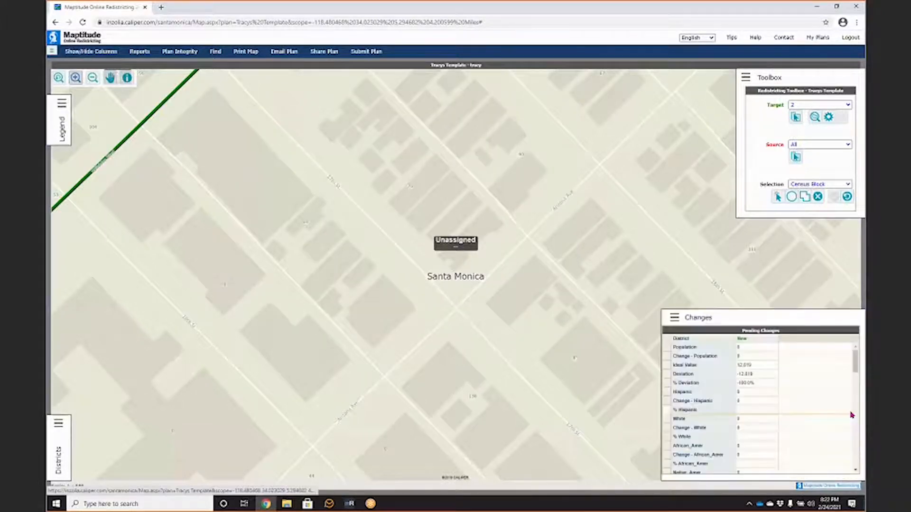
{"action": "scroll", "coordinate": [784, 383], "scroll_direction": "down", "scroll_amount": 10}
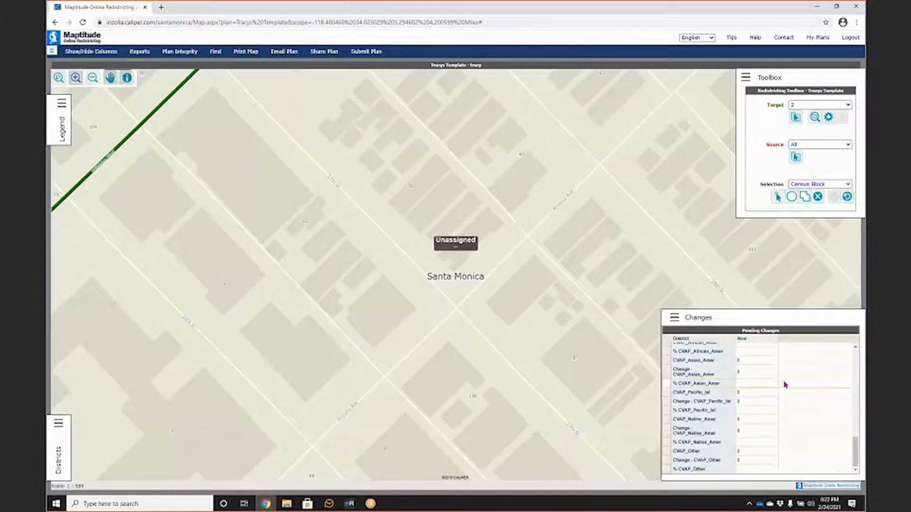
{"action": "scroll", "coordinate": [783, 383], "scroll_direction": "up", "scroll_amount": 10}
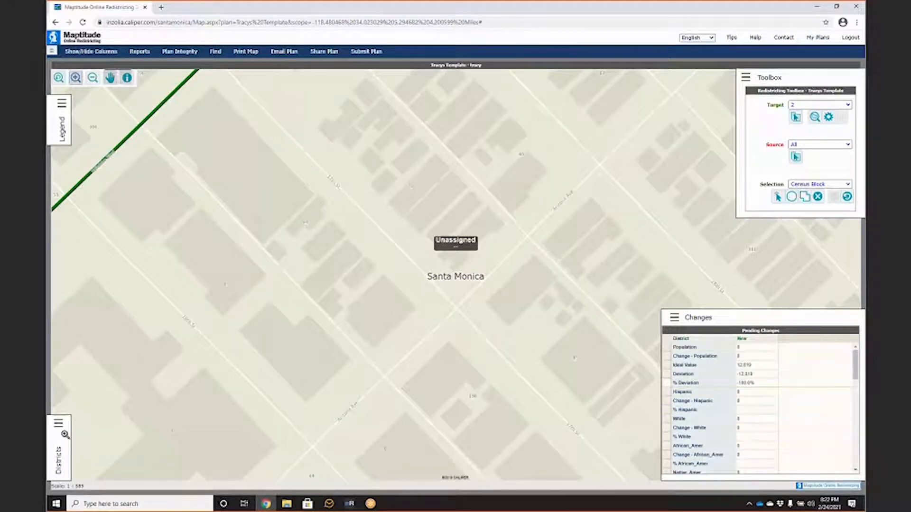
{"action": "left_click", "coordinate": [54, 426]}
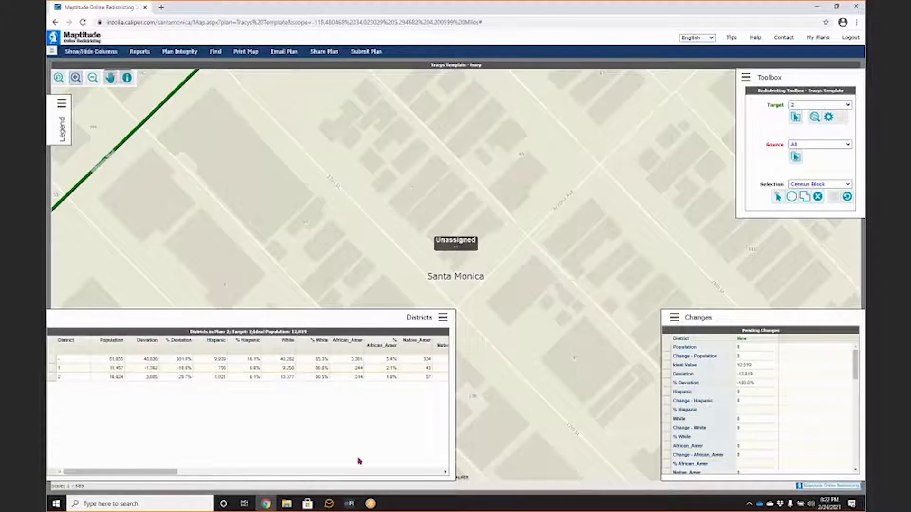
{"action": "left_click", "coordinate": [399, 473]}
{"action": "left_click", "coordinate": [399, 472]}
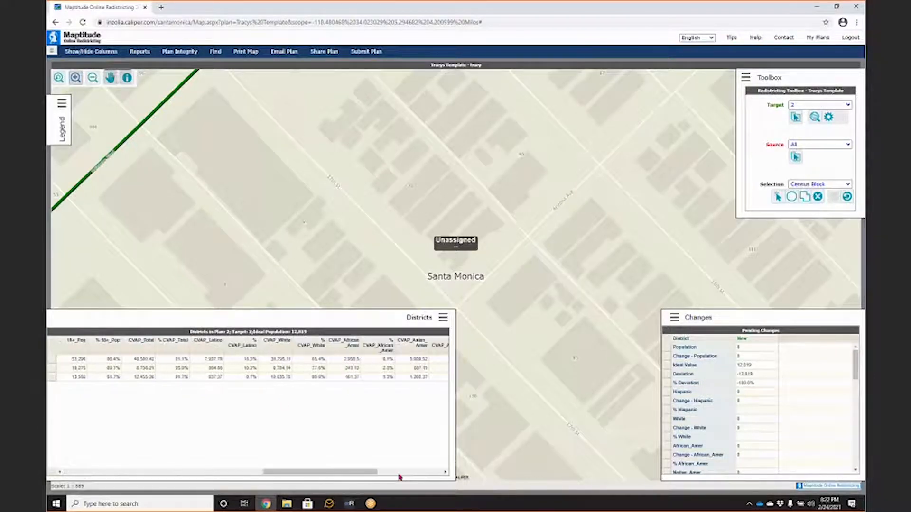
{"action": "left_click", "coordinate": [442, 323]}
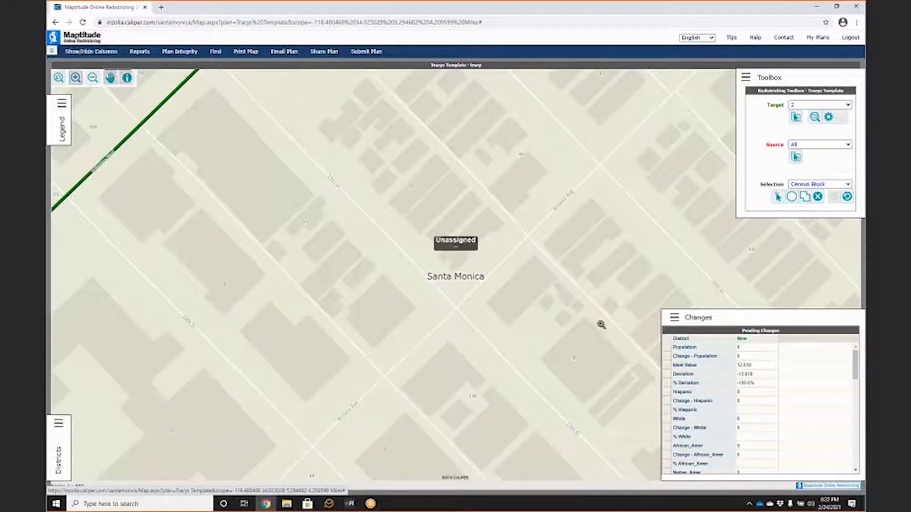
{"action": "left_click", "coordinate": [675, 318]}
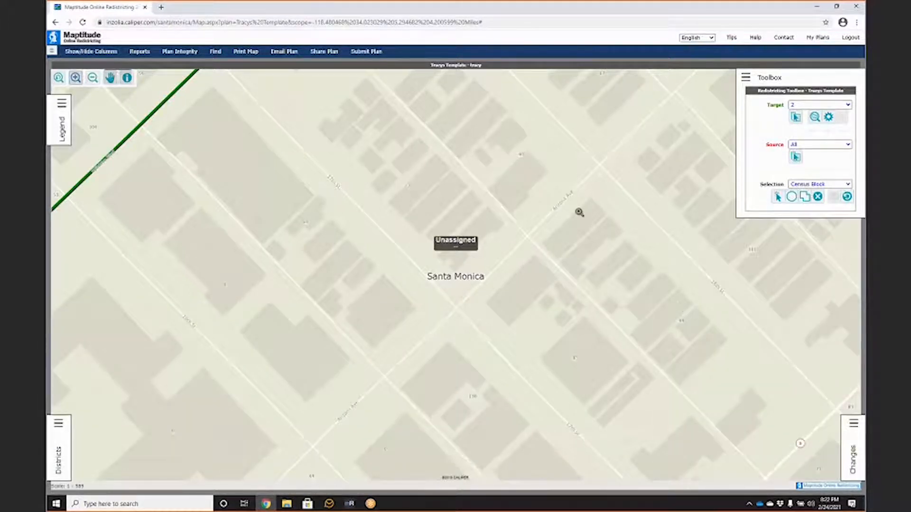
Generate a Population Summary report with Hispanic, White and African_Amer as additional fields
{"action": "mouse_move", "coordinate": [138, 52]}
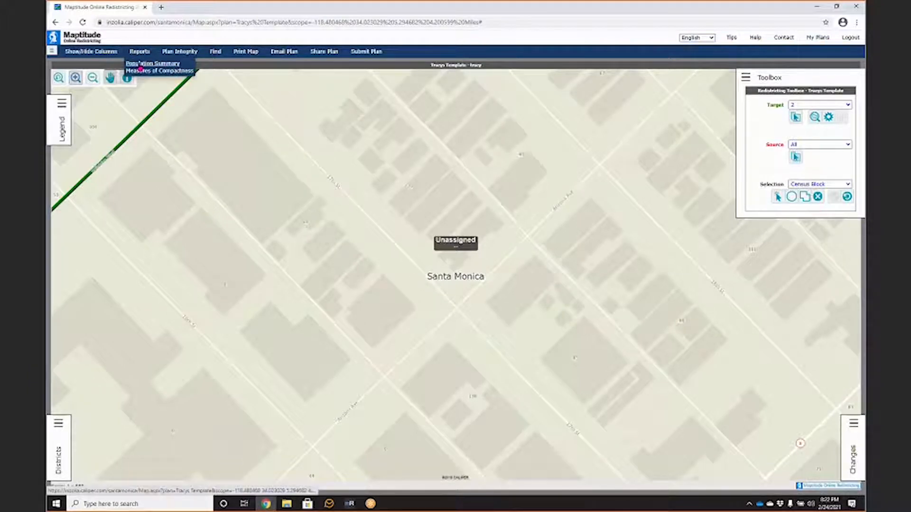
{"action": "left_click", "coordinate": [142, 63]}
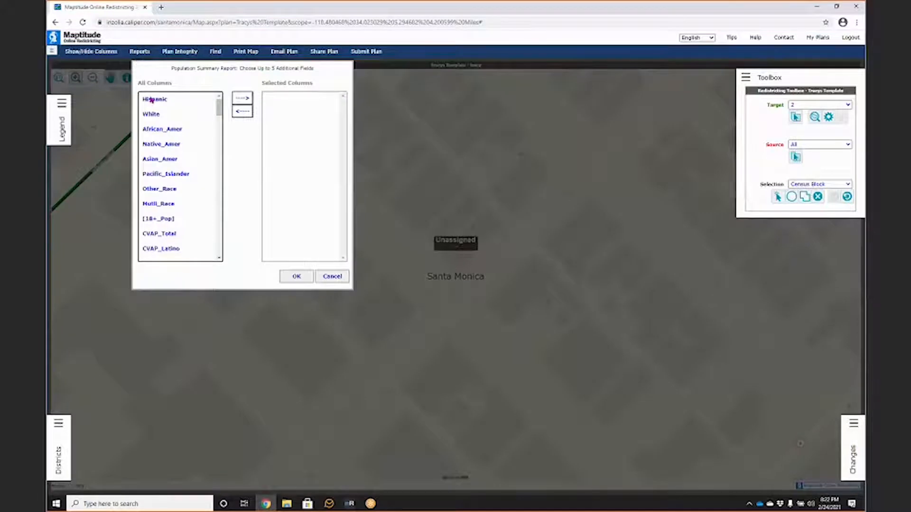
{"action": "left_click", "coordinate": [163, 113]}
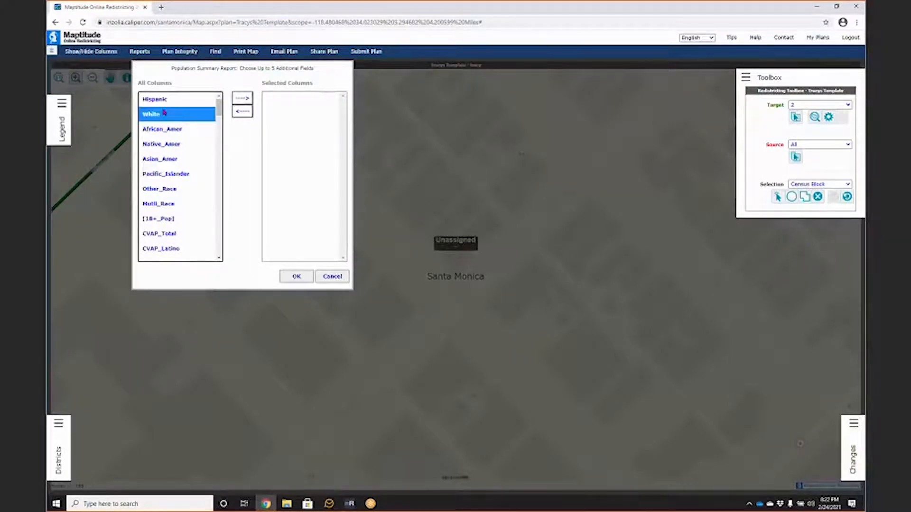
{"action": "left_click", "coordinate": [161, 99], "text": "ctrl"}
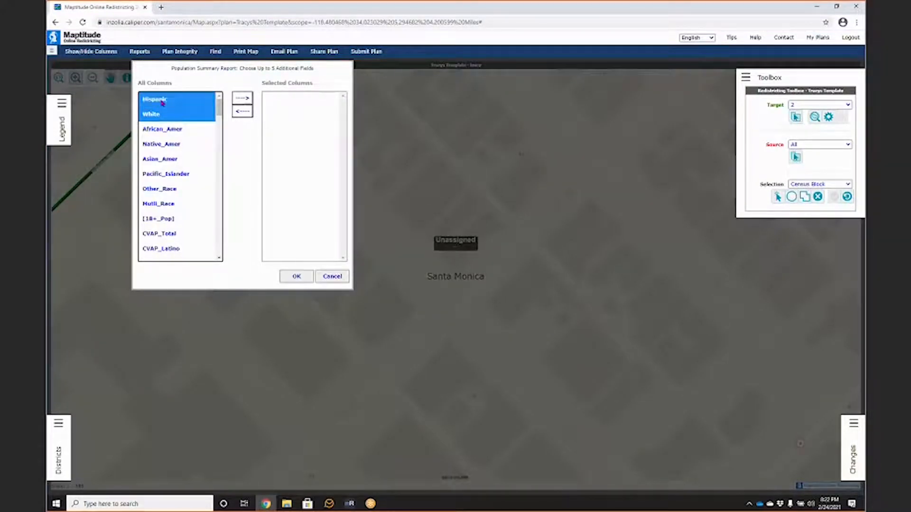
{"action": "left_click", "coordinate": [163, 130], "text": "ctrl"}
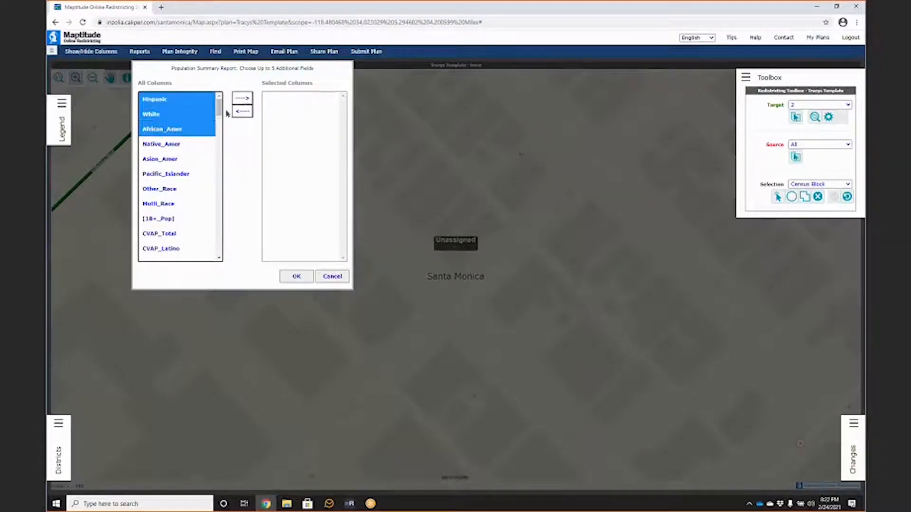
{"action": "left_click", "coordinate": [248, 99]}
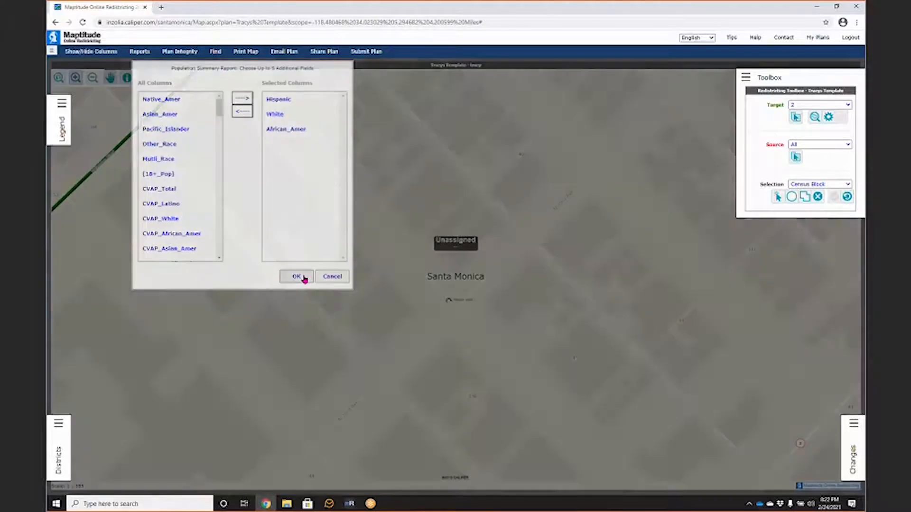
{"action": "left_click", "coordinate": [296, 277]}
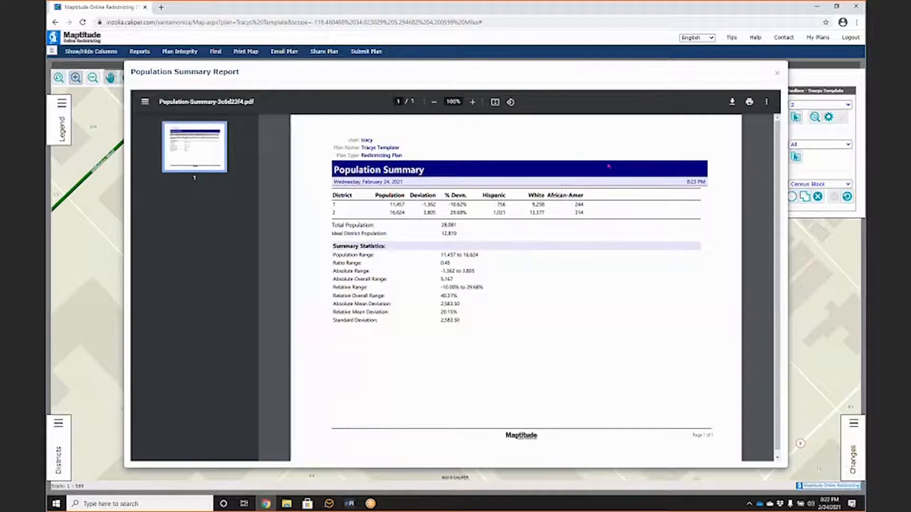
Close the Population Summary report, generate the Measures of Compactness report for the plan, and close it after viewing
{"action": "left_click", "coordinate": [776, 74]}
{"action": "left_click", "coordinate": [139, 55]}
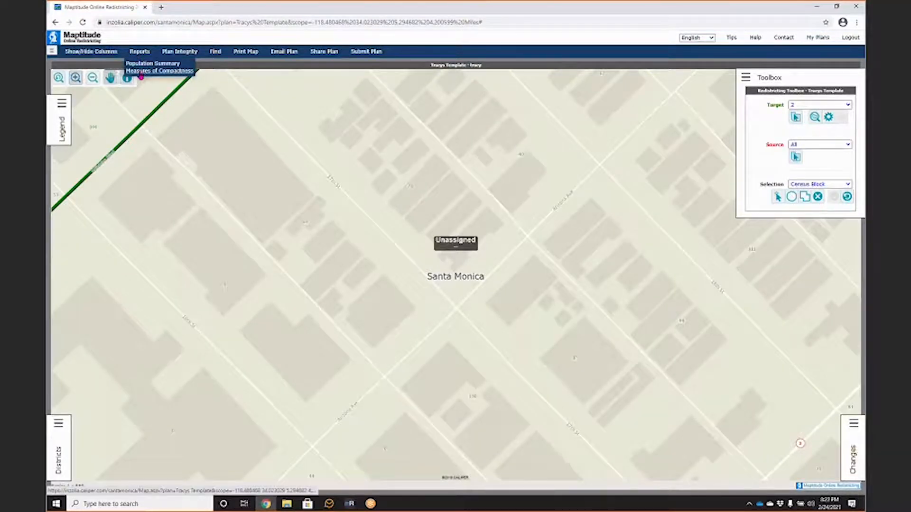
{"action": "left_click", "coordinate": [143, 72]}
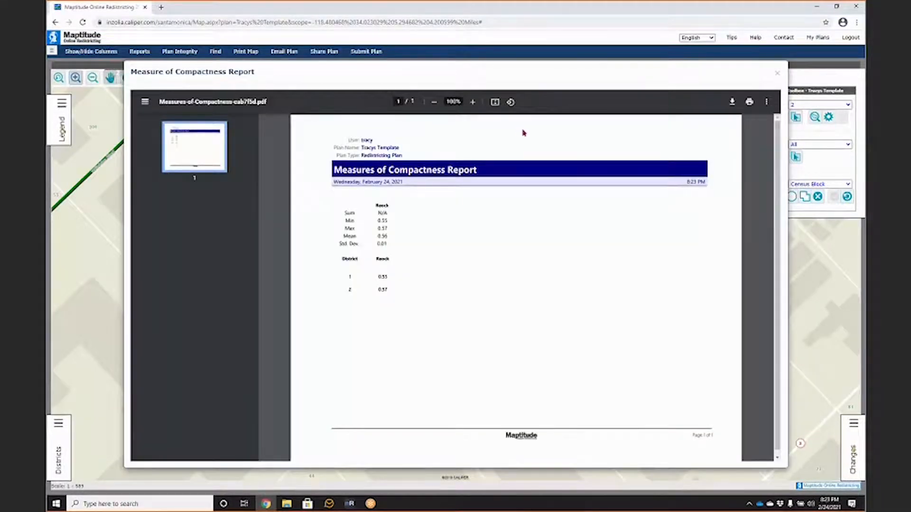
{"action": "left_click", "coordinate": [777, 73]}
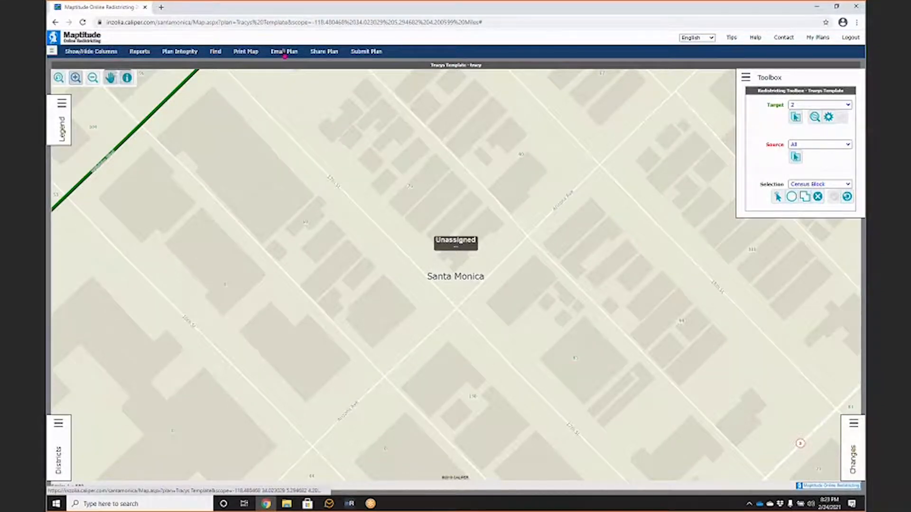
Review the recipient, message and geographic file options for emailing the plan, and cancel without sending
{"action": "left_click", "coordinate": [285, 53]}
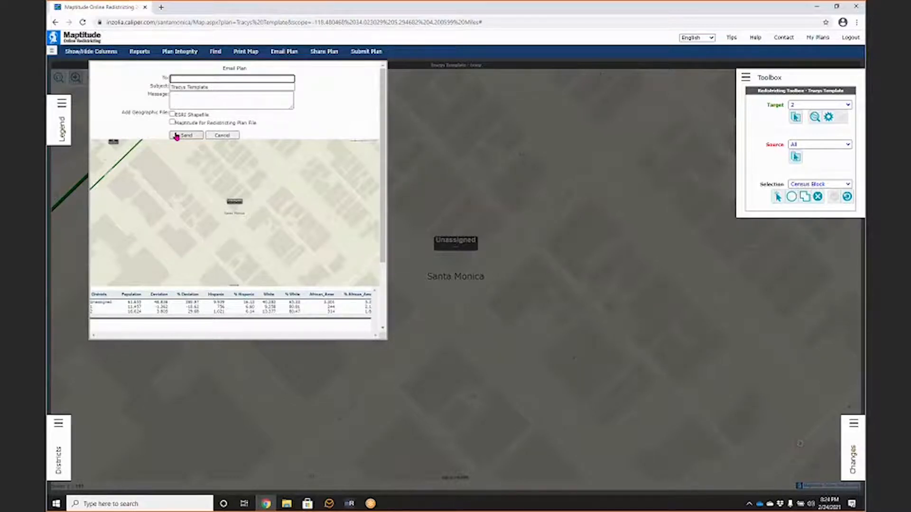
{"action": "left_click", "coordinate": [226, 138]}
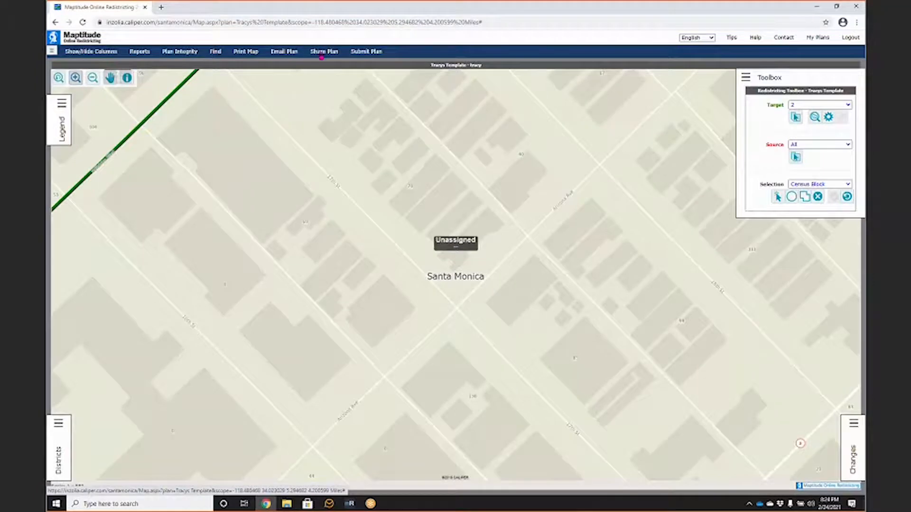
Share the current plan with other users under the name Tracys Template
{"action": "left_click", "coordinate": [322, 53]}
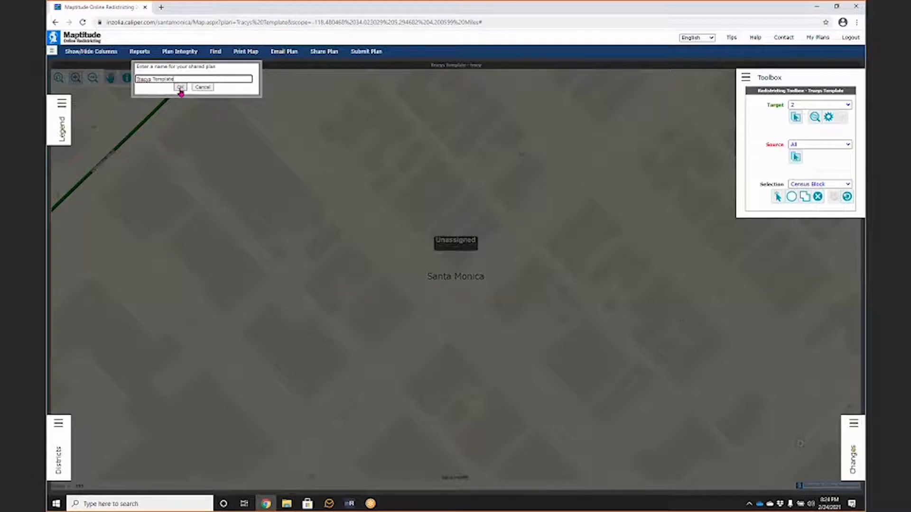
{"action": "left_click", "coordinate": [180, 88]}
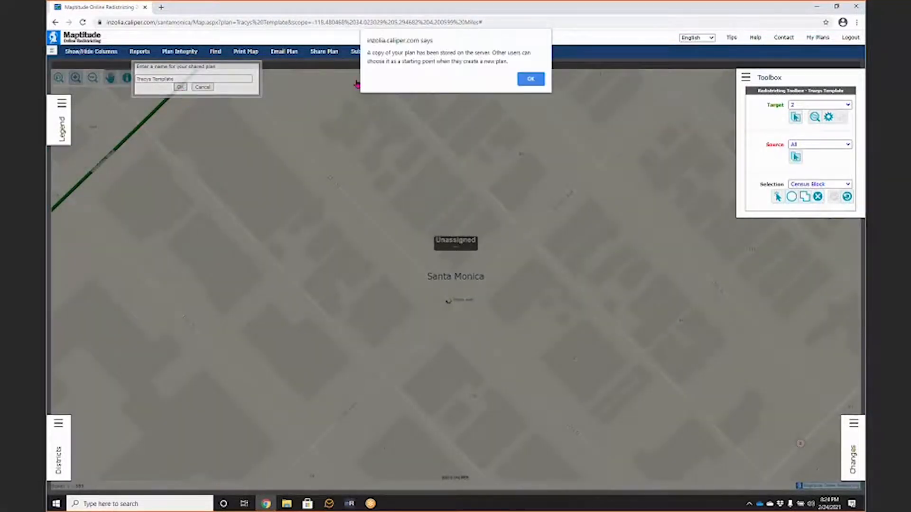
{"action": "left_click", "coordinate": [533, 83]}
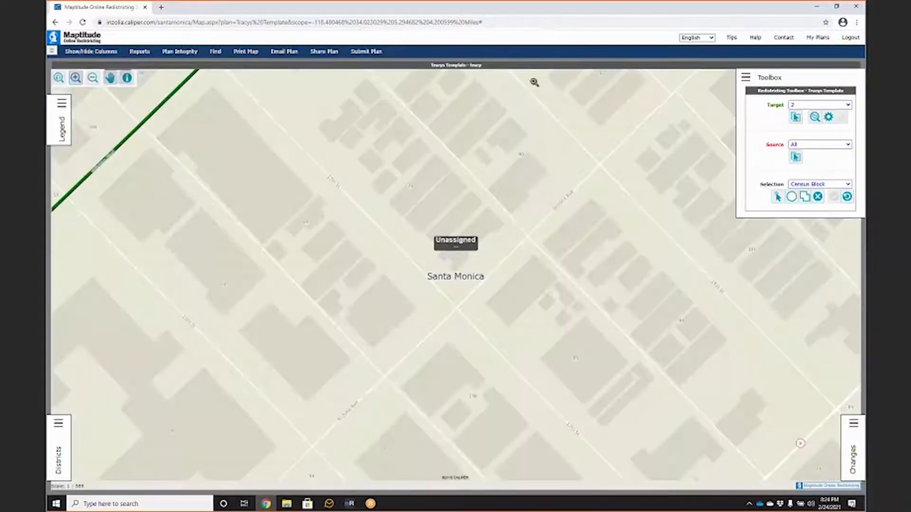
Review the shared plans offered as starting points for a new plan, and cancel without creating one
{"action": "left_click", "coordinate": [817, 37]}
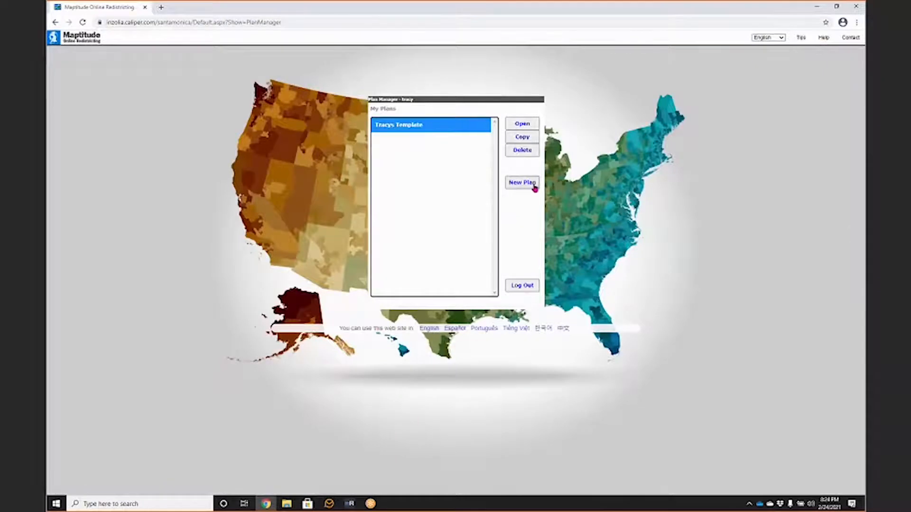
{"action": "left_click", "coordinate": [530, 183]}
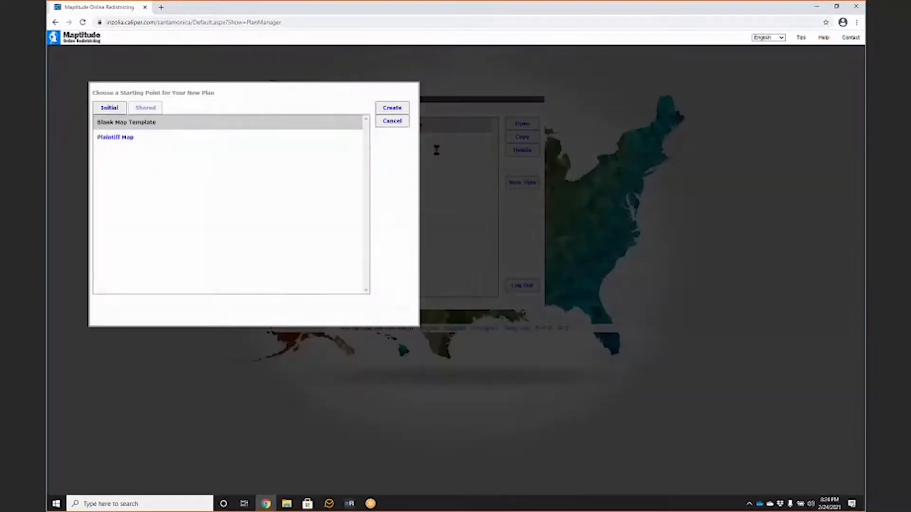
{"action": "left_click", "coordinate": [144, 108]}
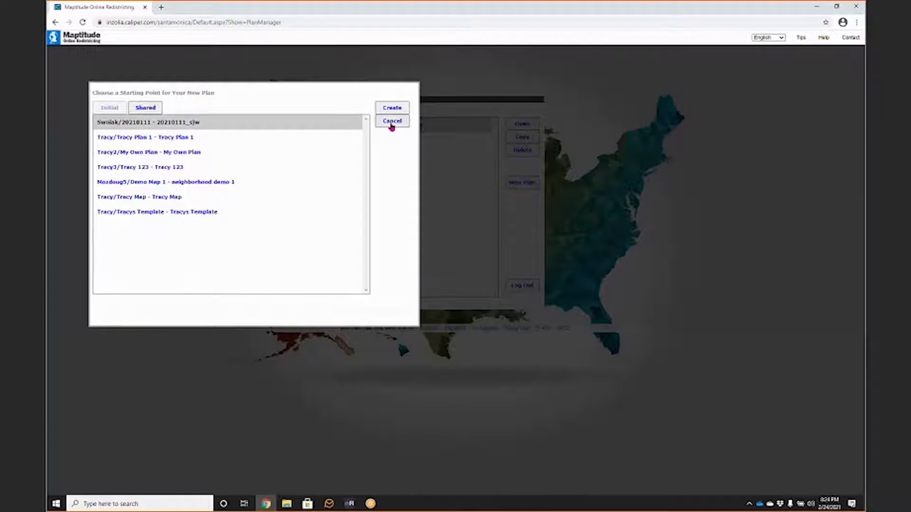
{"action": "left_click", "coordinate": [391, 122]}
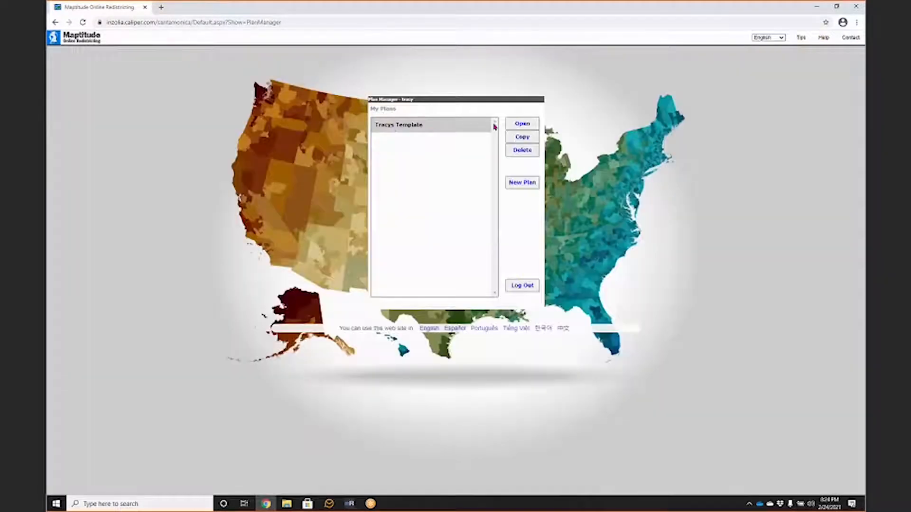
Reopen Tracys Template and review the narrative and contact fields of the plan submission form, cancelling without submitting
{"action": "left_click", "coordinate": [514, 124]}
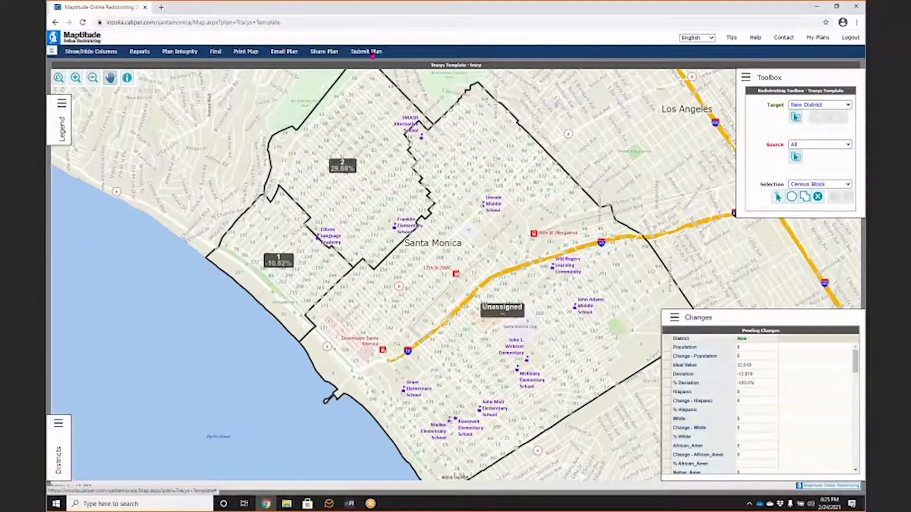
{"action": "left_click", "coordinate": [373, 52]}
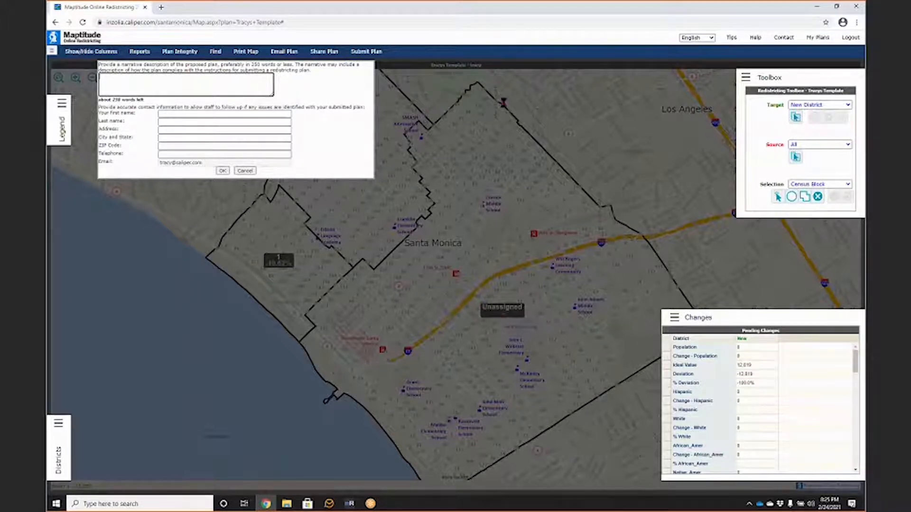
{"action": "left_click", "coordinate": [245, 172]}
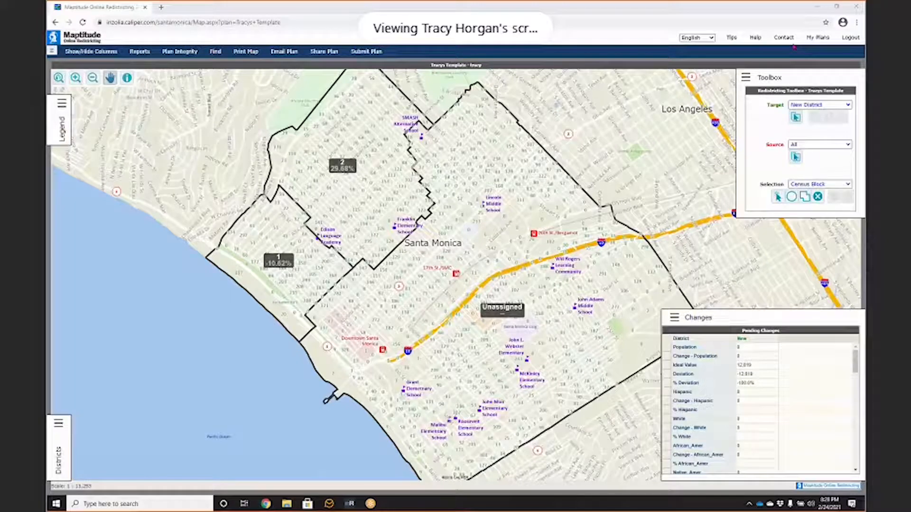
Copy Tracys Template to a new plan named Tracys Template 1a and open the copy
{"action": "left_click", "coordinate": [817, 38]}
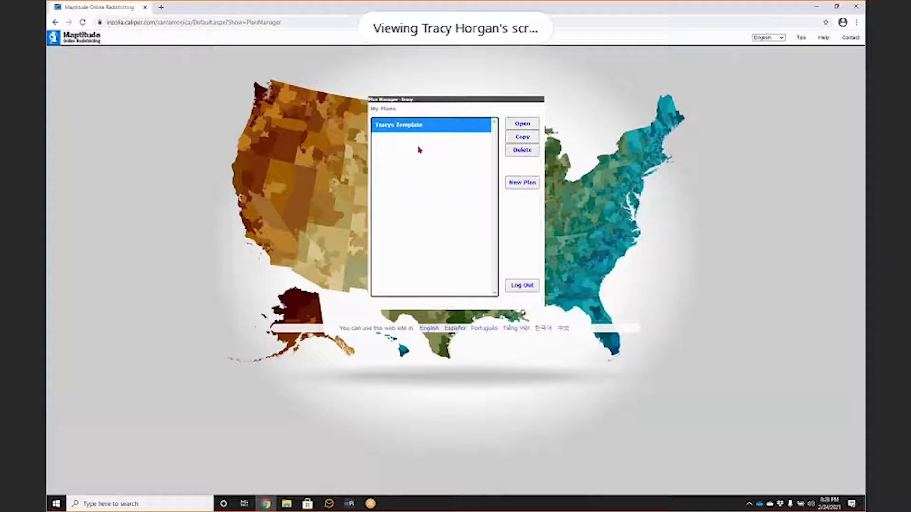
{"action": "left_click", "coordinate": [531, 144]}
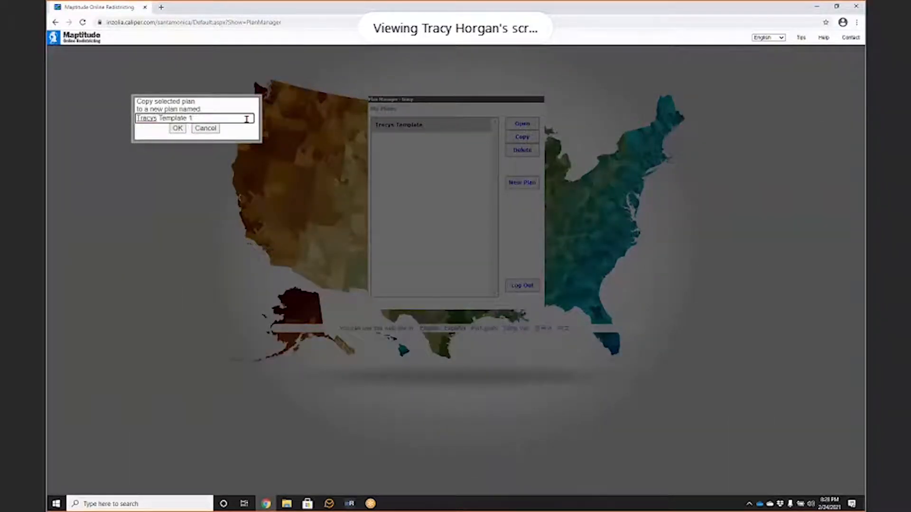
{"action": "type", "text": "a"}
{"action": "left_click", "coordinate": [176, 128]}
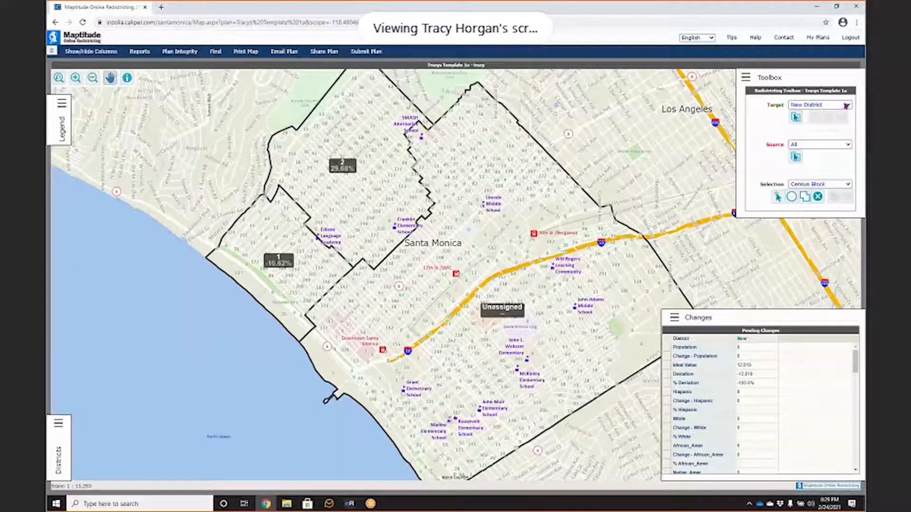
Set district 2 as the target and district 1 as the source, and swap the target and source districts
{"action": "left_click", "coordinate": [822, 106]}
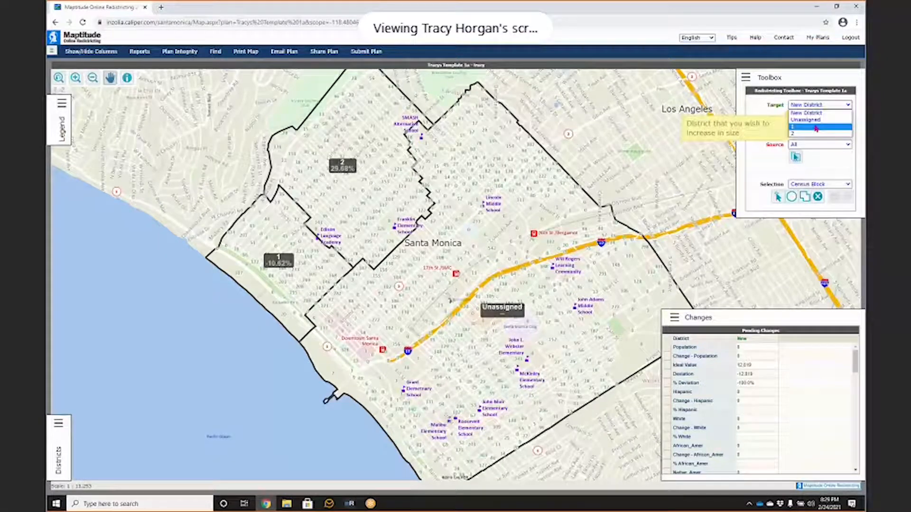
{"action": "left_click", "coordinate": [816, 127]}
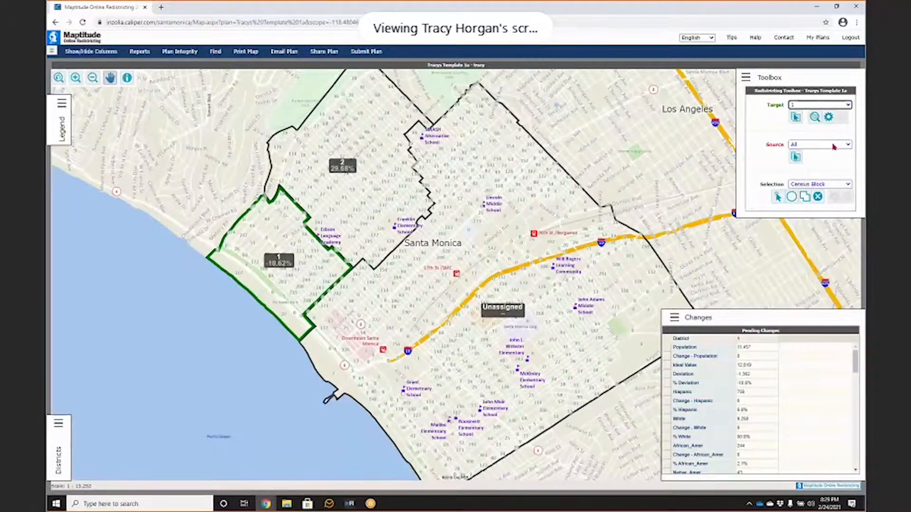
{"action": "left_click", "coordinate": [815, 107]}
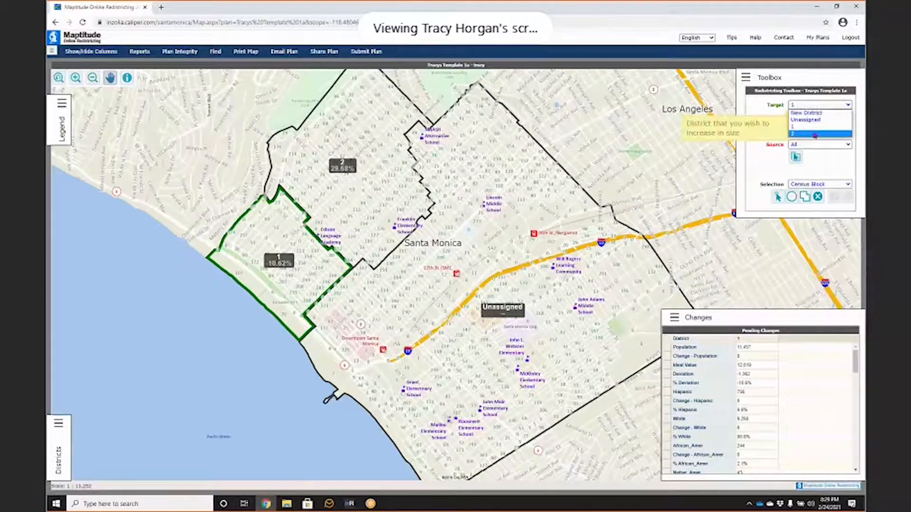
{"action": "left_click", "coordinate": [814, 134]}
{"action": "left_click", "coordinate": [815, 146]}
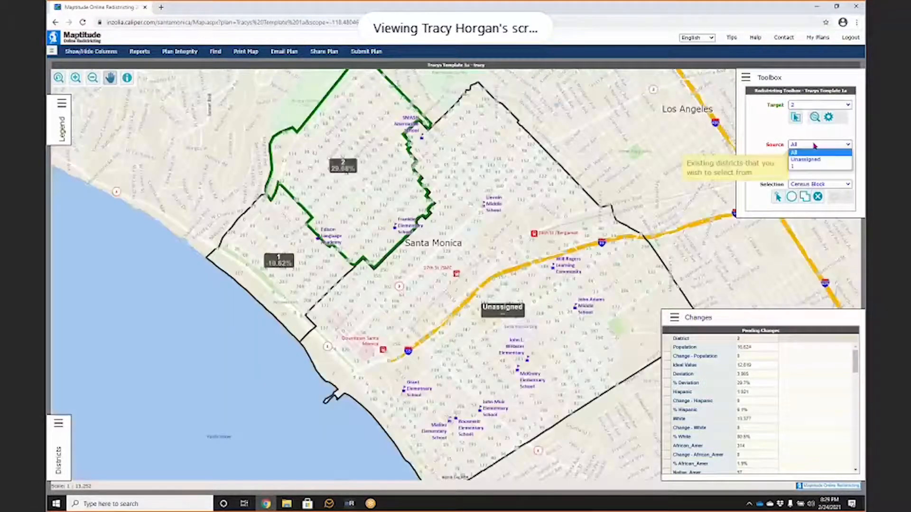
{"action": "left_click", "coordinate": [810, 169]}
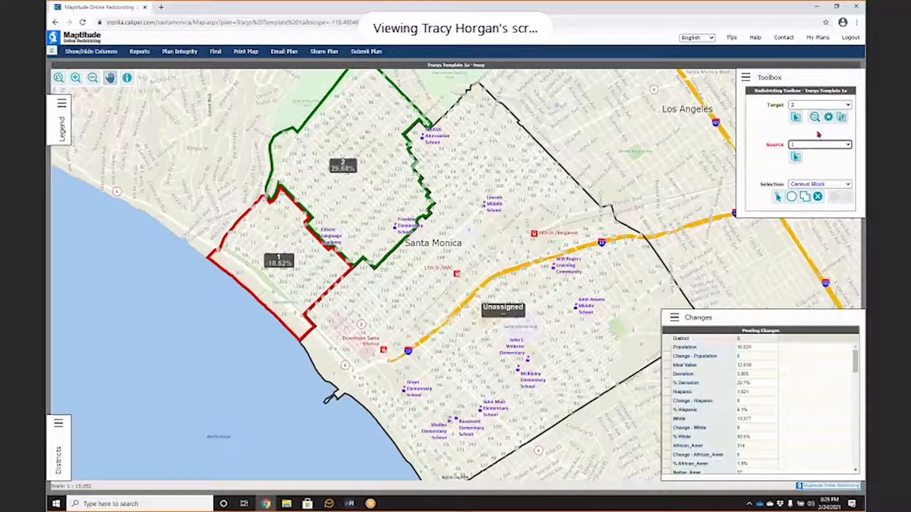
{"action": "left_click", "coordinate": [842, 118]}
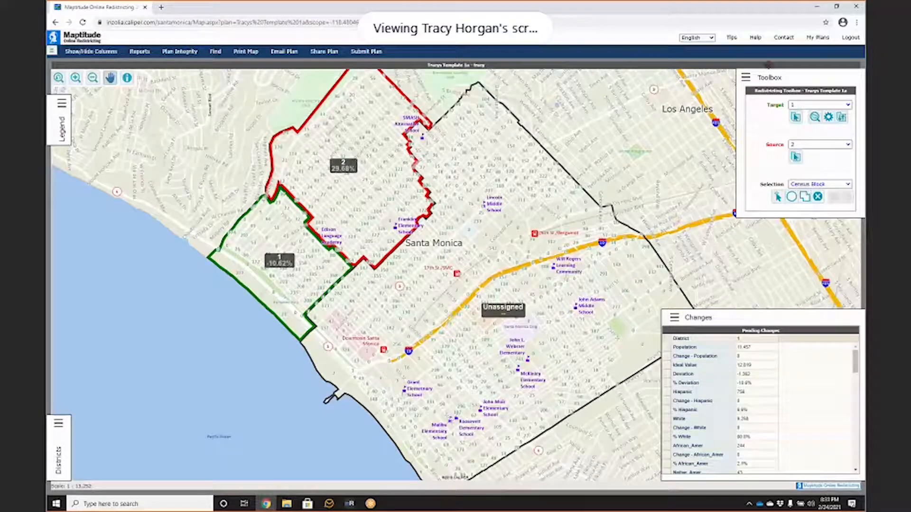
Read the Quick Start Guide's sections on the map window components and modifying districts, and close the help
{"action": "left_click", "coordinate": [756, 38]}
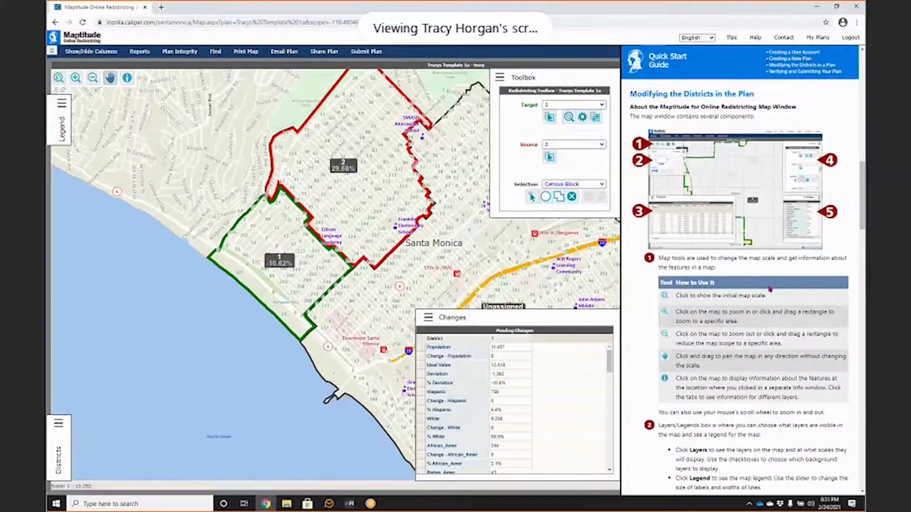
{"action": "scroll", "coordinate": [768, 296], "scroll_direction": "down", "scroll_amount": 3}
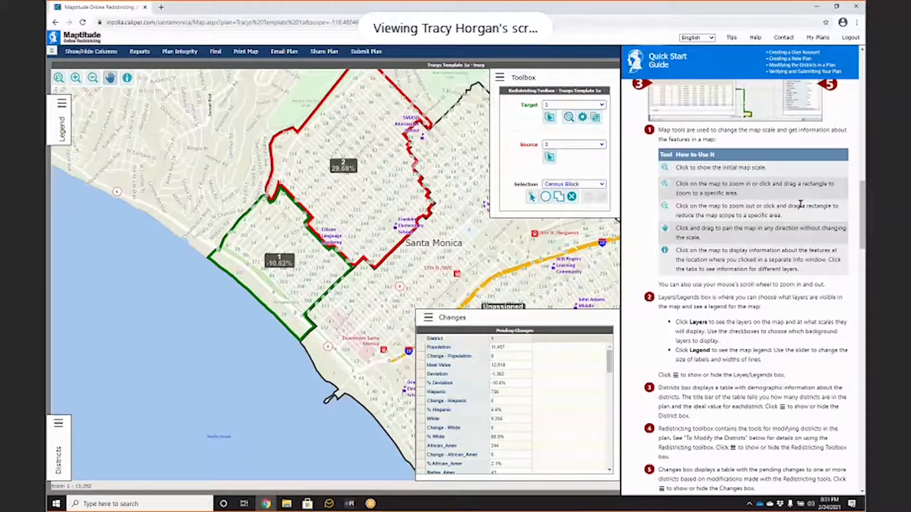
{"action": "scroll", "coordinate": [800, 204], "scroll_direction": "down", "scroll_amount": 7}
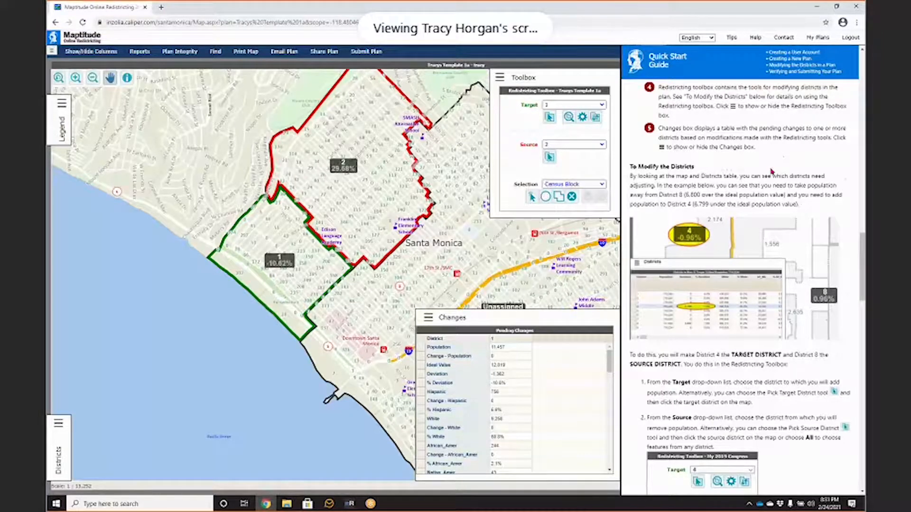
{"action": "left_click", "coordinate": [755, 38]}
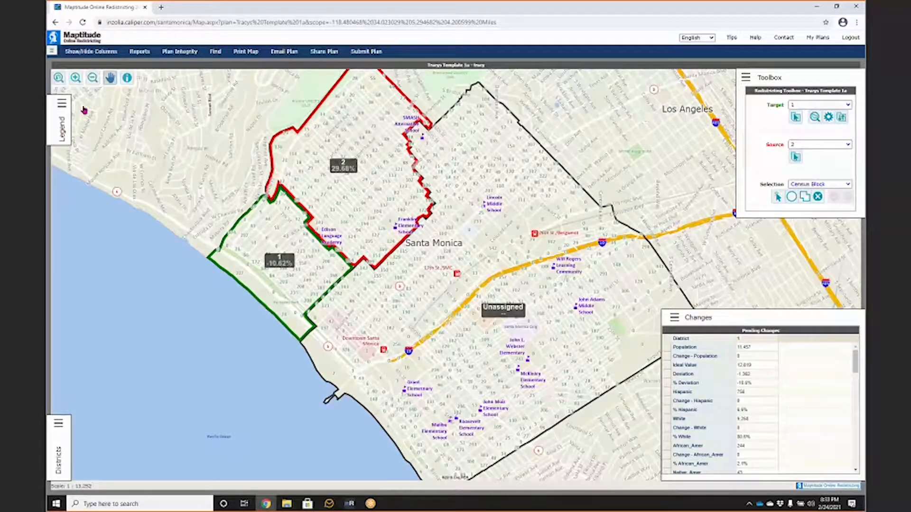
Review the list of selection and background layers with their display scales, and collapse the list
{"action": "left_click", "coordinate": [60, 109]}
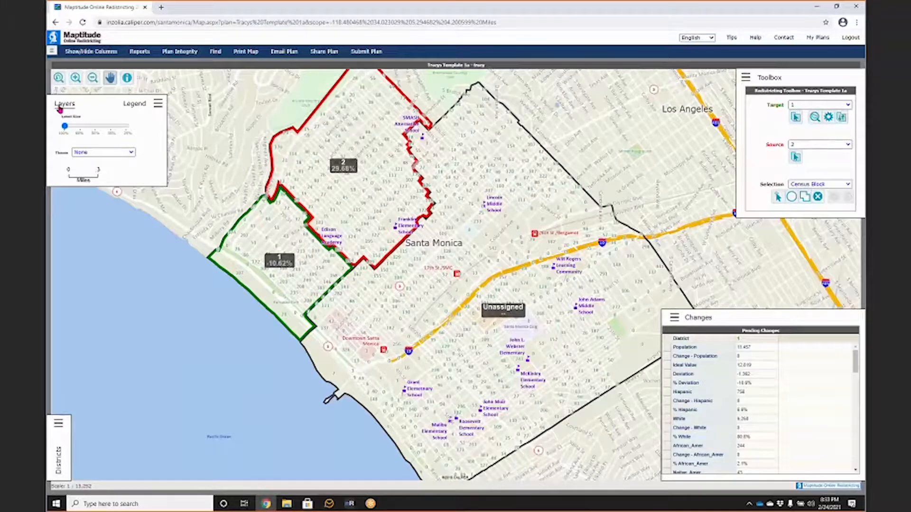
{"action": "left_click", "coordinate": [59, 109]}
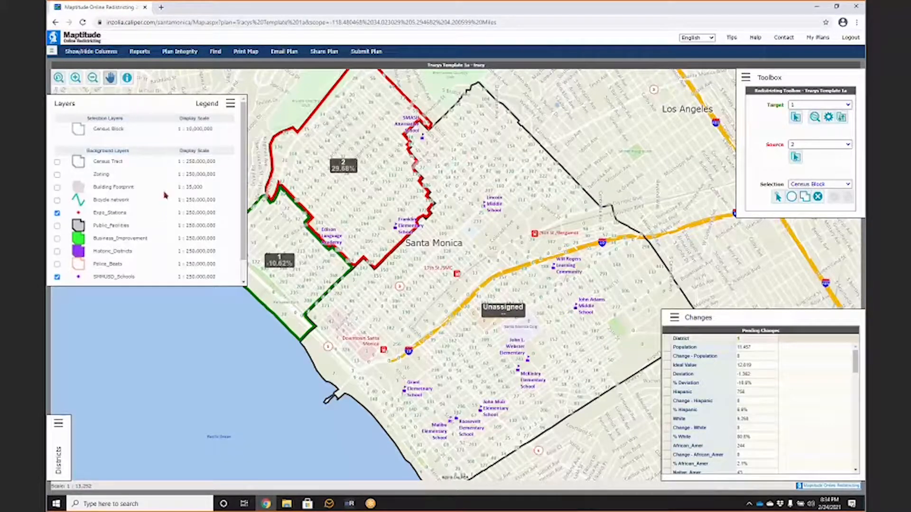
{"action": "left_click", "coordinate": [230, 106]}
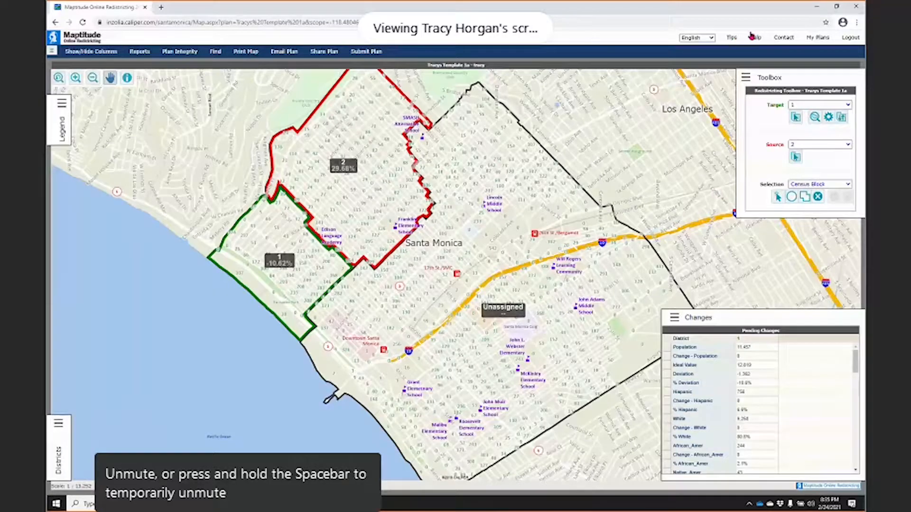
Start the on-screen tips tour and close it at the redistricting tools tip
{"action": "left_click", "coordinate": [733, 41]}
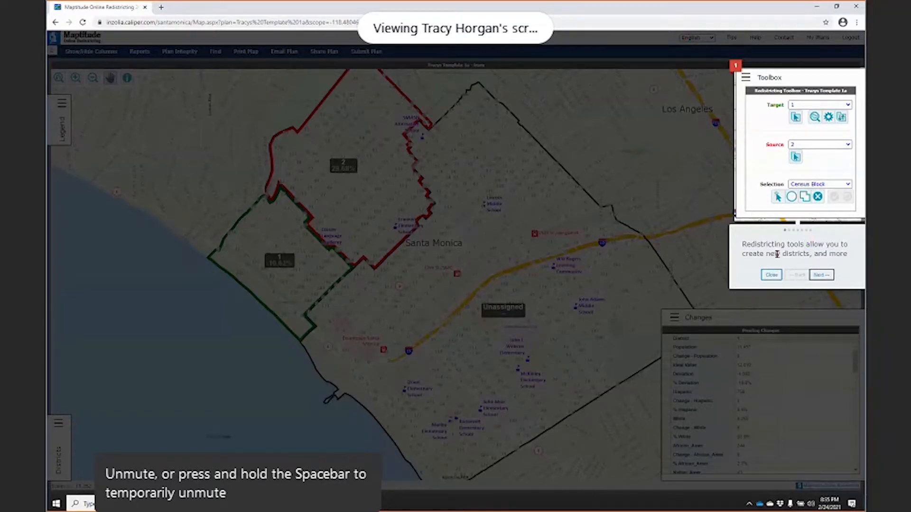
{"action": "left_click", "coordinate": [772, 275]}
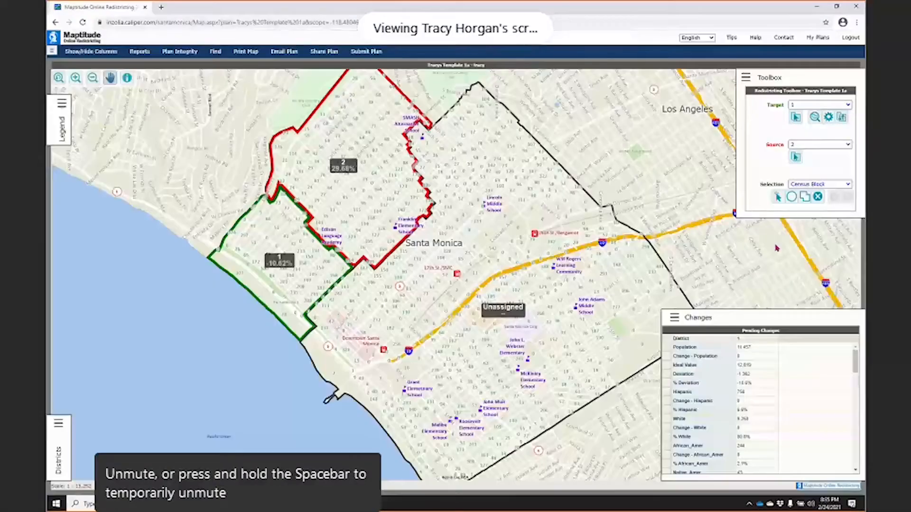